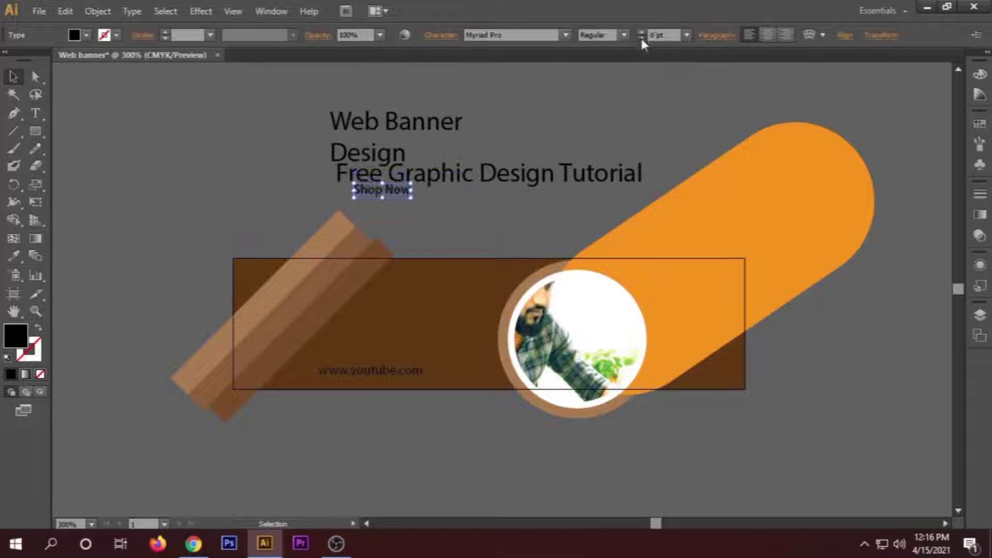
# Move the "Shop Now" text onto the brown banner, just above the website address.
pyautogui.click(642, 32)
pyautogui.click(640, 68)
pyautogui.moveTo(391, 194); pyautogui.dragTo(372, 350)
# Enlarge the "Web Banner Design" title to 27 pt and move it clear of the subtitle, above the striped bars.
pyautogui.click(471, 175)
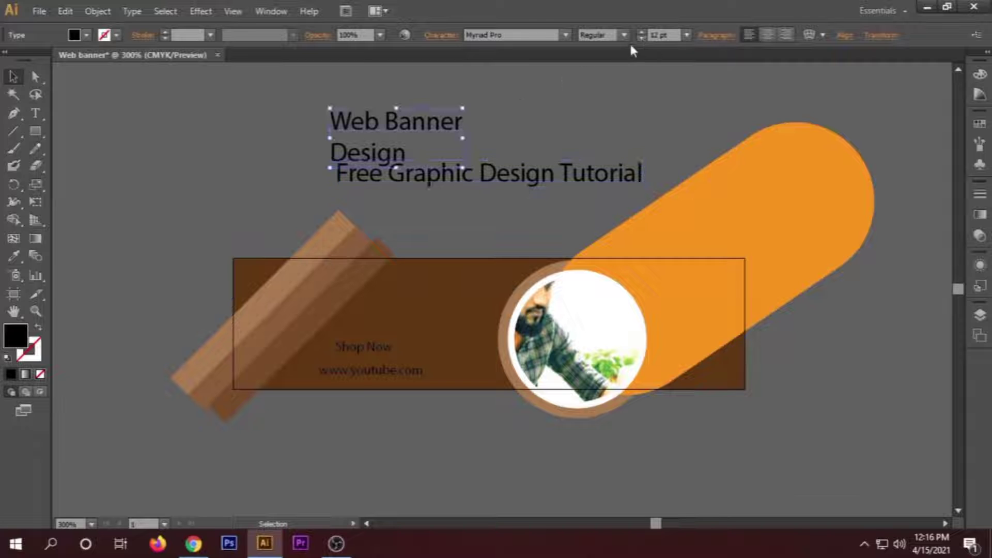
pyautogui.click(643, 33)
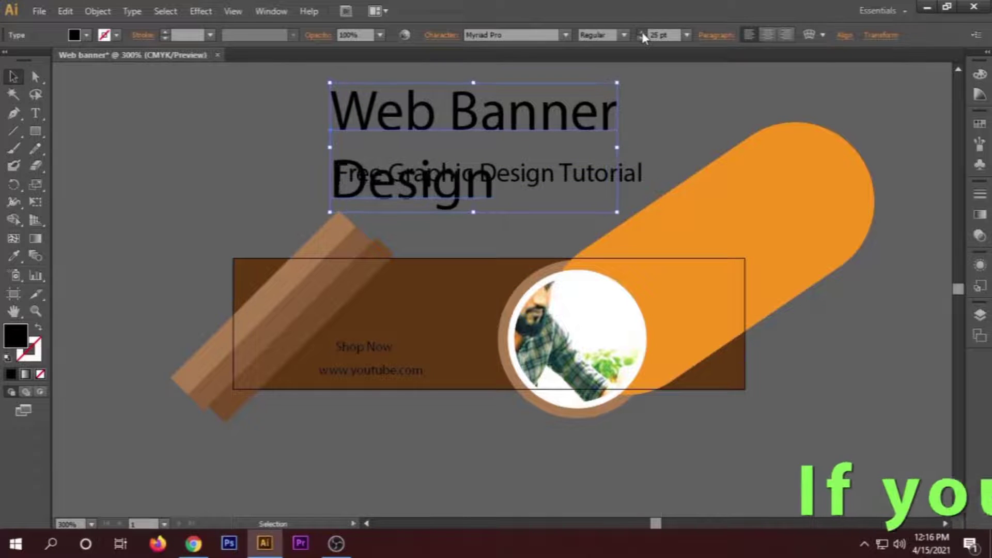
pyautogui.scroll(3, 673, 105)
pyautogui.click(215, 142)
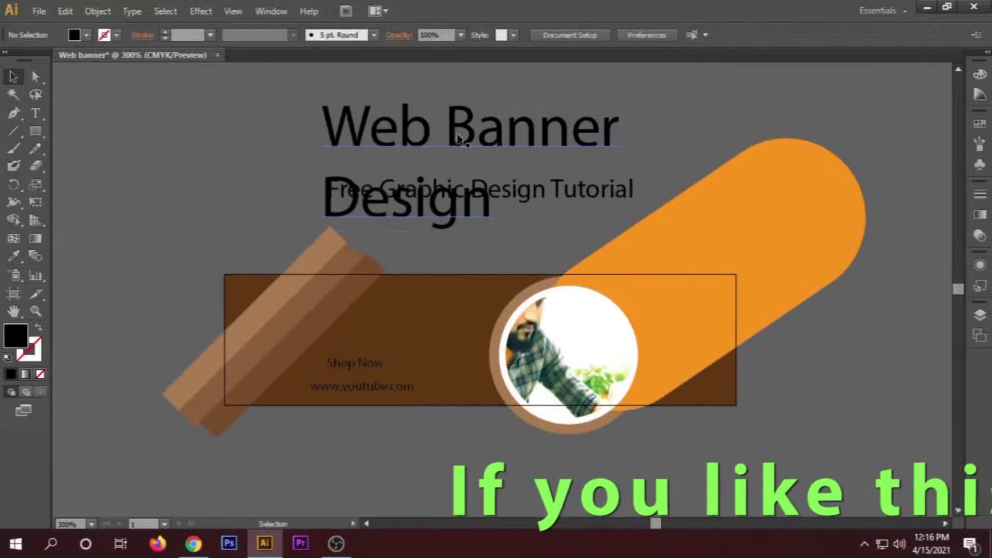
pyautogui.moveTo(457, 137); pyautogui.dragTo(217, 145)
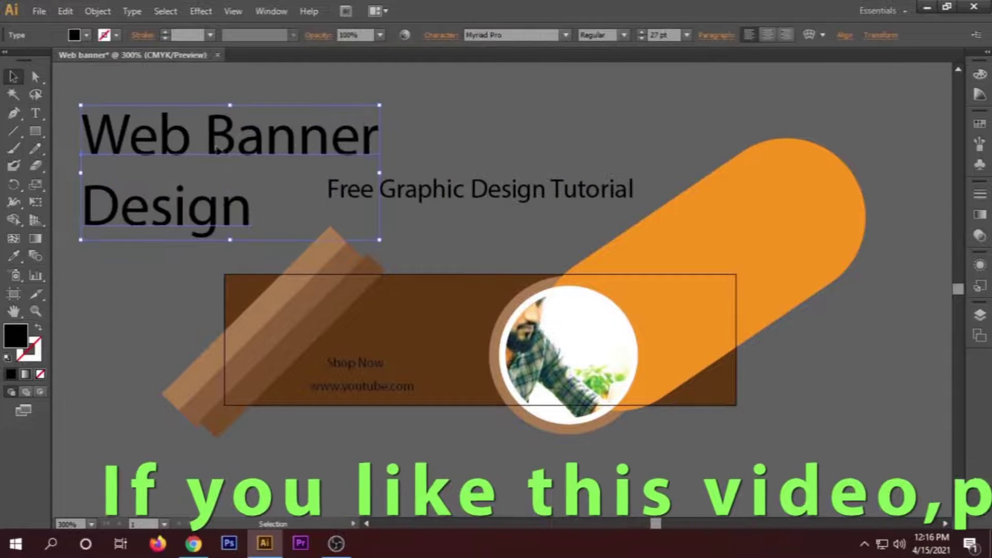
# Reduce the leading between the two lines of the "Web Banner Design" title.
pyautogui.click(453, 35)
pyautogui.click(402, 105)
pyautogui.click(402, 106)
pyautogui.click(403, 106)
pyautogui.click(464, 86)
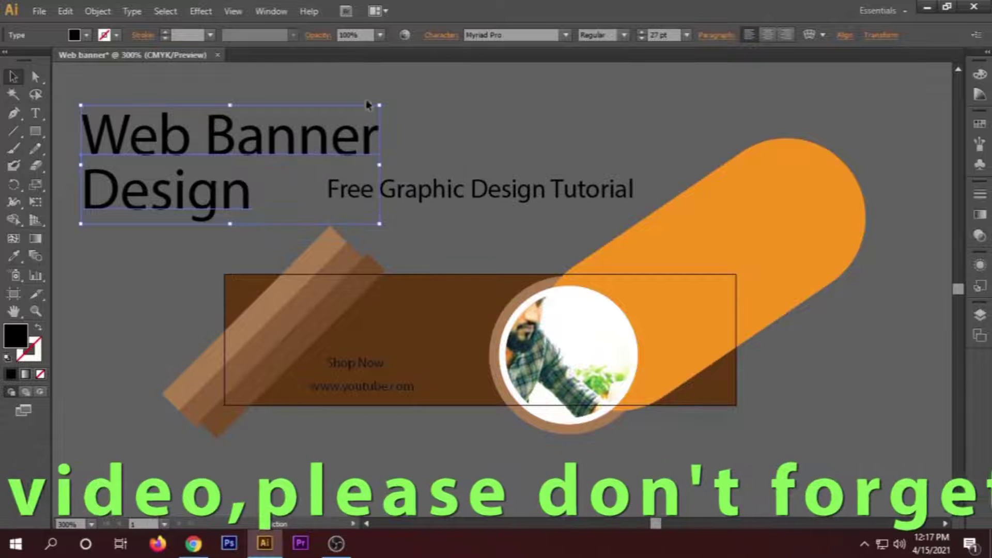
# Fill the "Web Banner Design" title with white and move it onto the brown banner.
pyautogui.click(87, 35)
pyautogui.click(32, 61)
pyautogui.click(393, 93)
pyautogui.moveTo(280, 148); pyautogui.dragTo(440, 315)
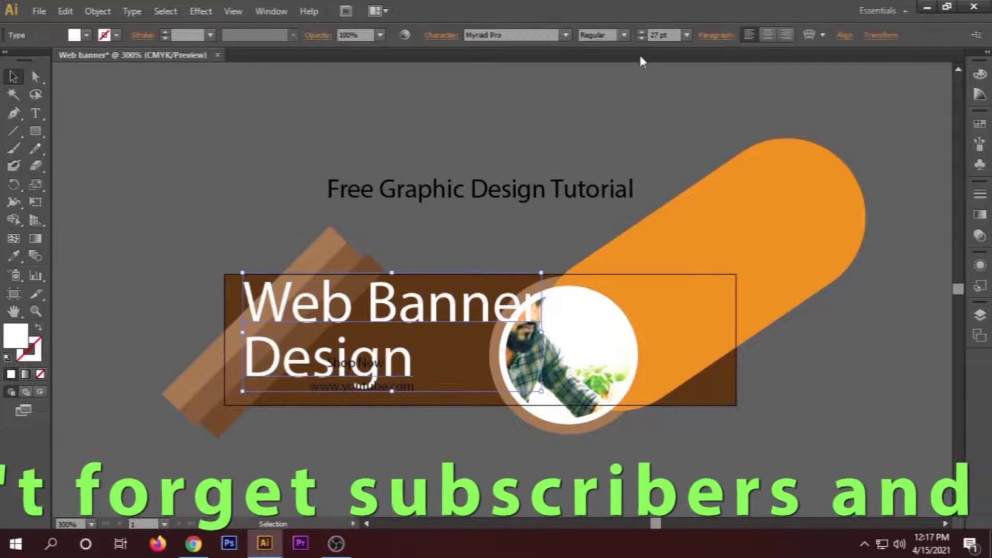
# Reduce the white title's font size to 15 pt.
pyautogui.moveTo(640, 38); pyautogui.dragTo(640, 38)
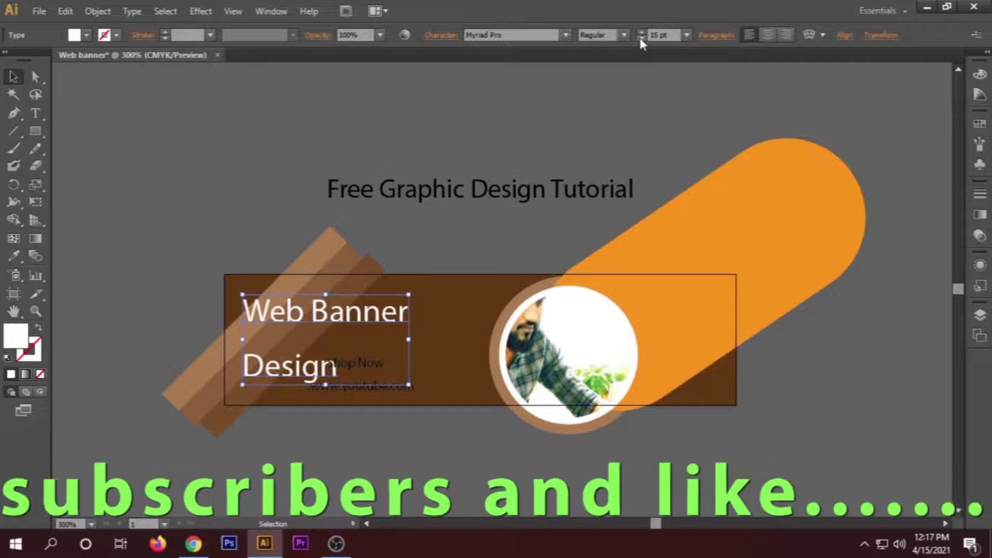
pyautogui.click(641, 39)
pyautogui.click(641, 32)
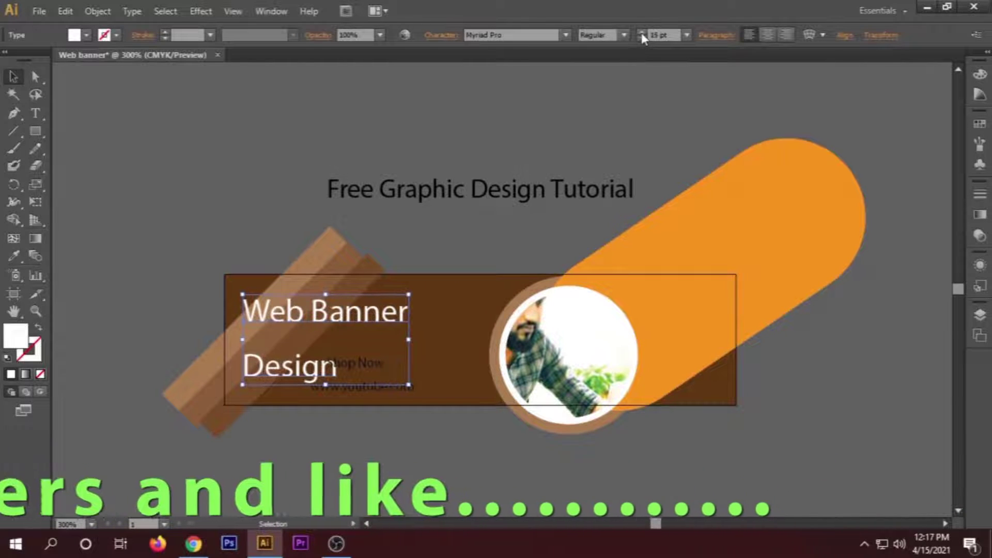
# Tighten the title's leading and shift the title slightly up and to the right inside the banner.
pyautogui.click(440, 35)
pyautogui.moveTo(402, 98); pyautogui.dragTo(402, 105)
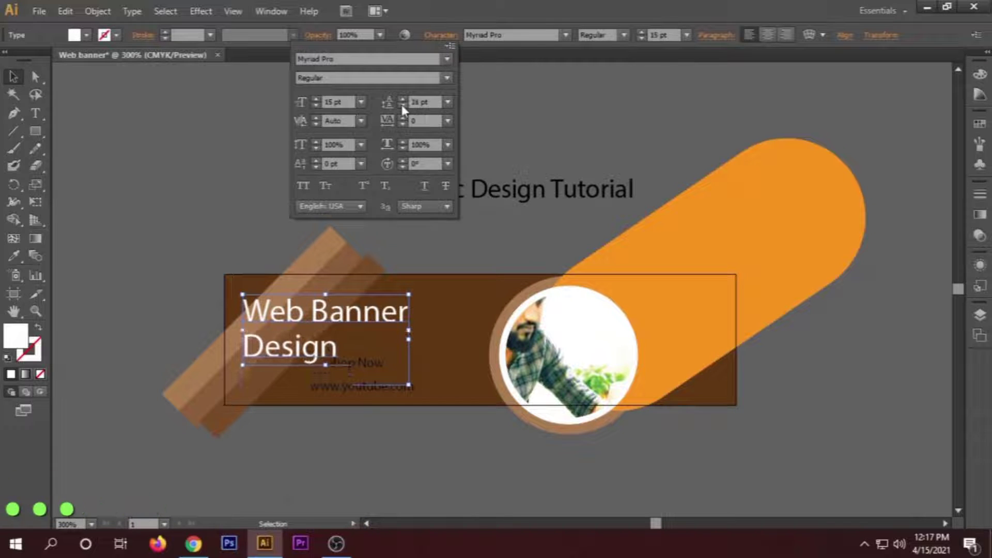
pyautogui.moveTo(366, 319); pyautogui.dragTo(405, 315)
pyautogui.click(268, 233)
pyautogui.click(217, 206)
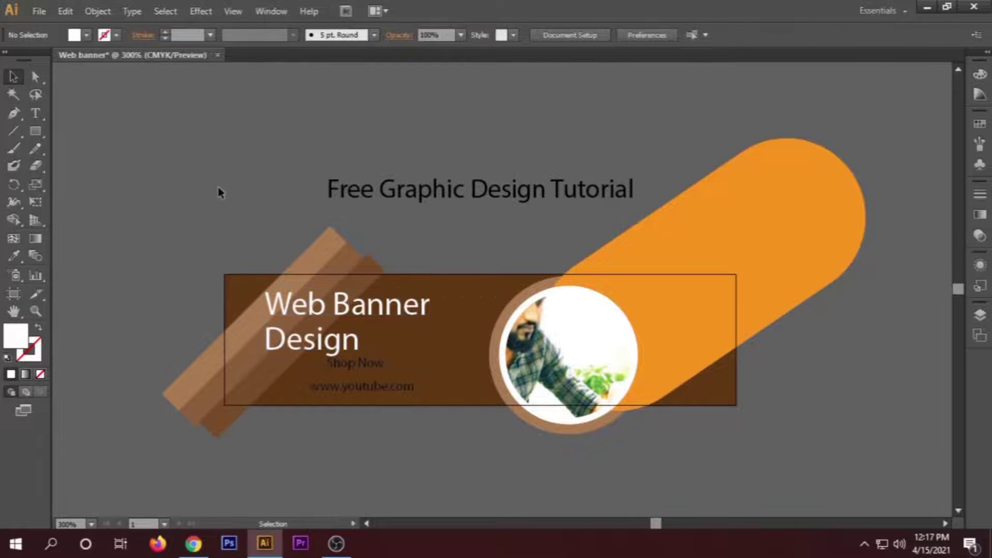
pyautogui.click(374, 310)
pyautogui.scroll(3, 375, 310)
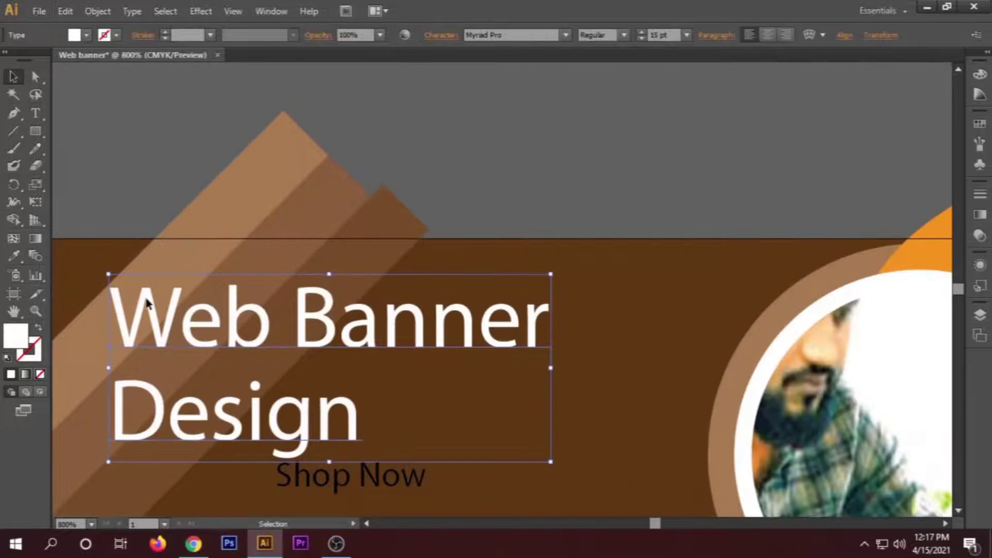
pyautogui.scroll(-2, 260, 293)
pyautogui.scroll(-1, 260, 293)
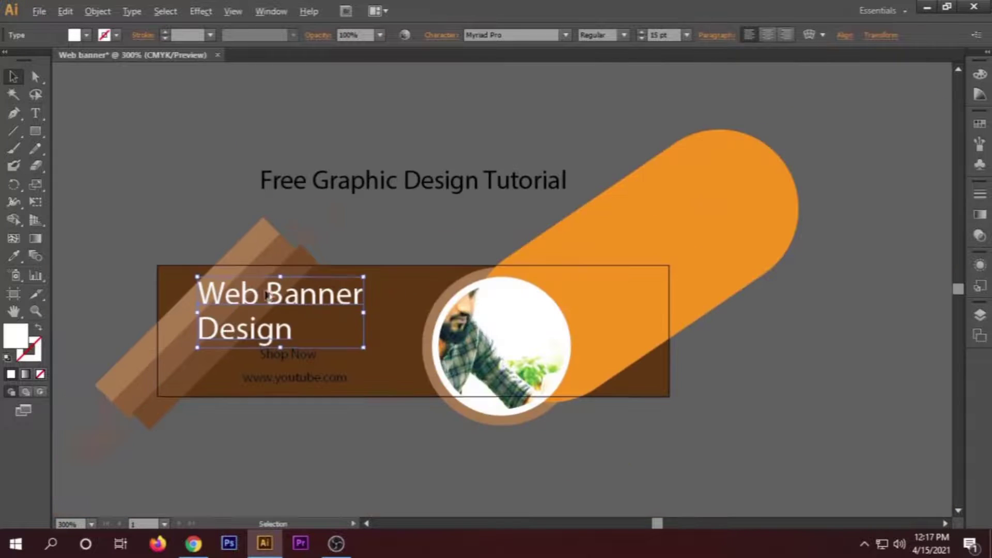
# Move the website address and the "Shop Now" text off the banner to the empty area below it.
pyautogui.click(309, 132)
pyautogui.moveTo(298, 373); pyautogui.dragTo(300, 441)
pyautogui.moveTo(290, 355); pyautogui.dragTo(294, 432)
# Reduce the "Web Banner Design" title's font size to 11 pt.
pyautogui.click(284, 300)
pyautogui.click(641, 38)
pyautogui.click(641, 38)
pyautogui.click(641, 39)
pyautogui.click(641, 38)
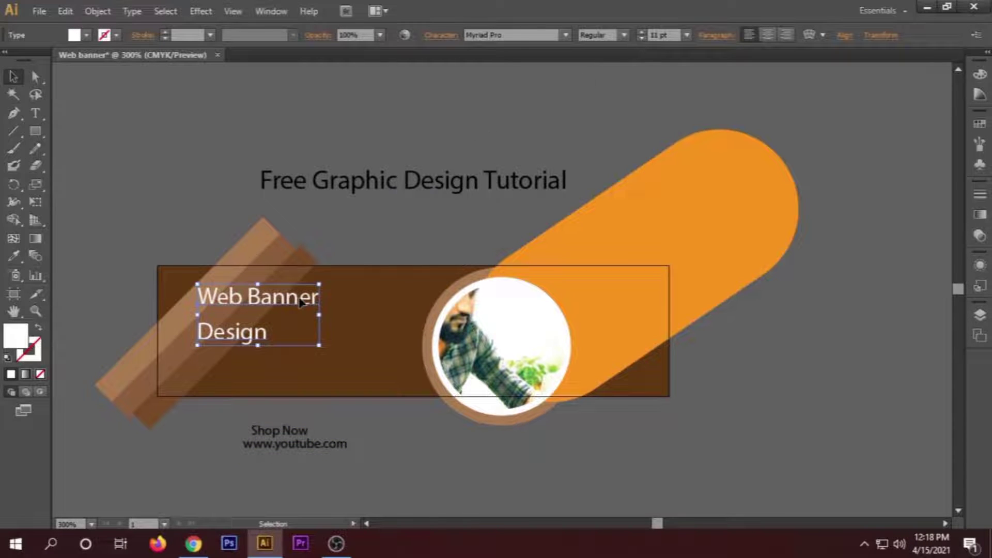
# Adjust the 11 pt title's leading so its two lines sit closer together.
pyautogui.click(441, 35)
pyautogui.click(402, 99)
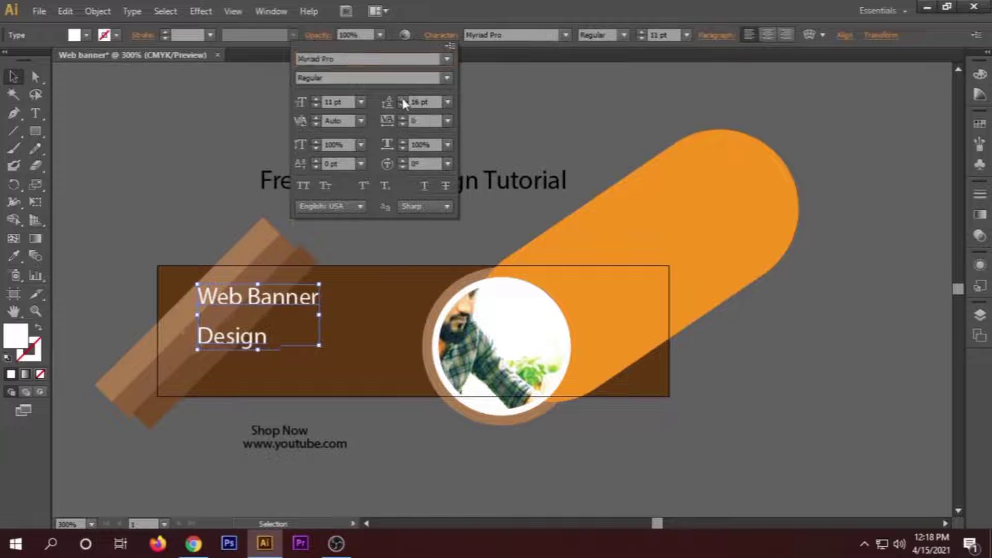
pyautogui.click(402, 106)
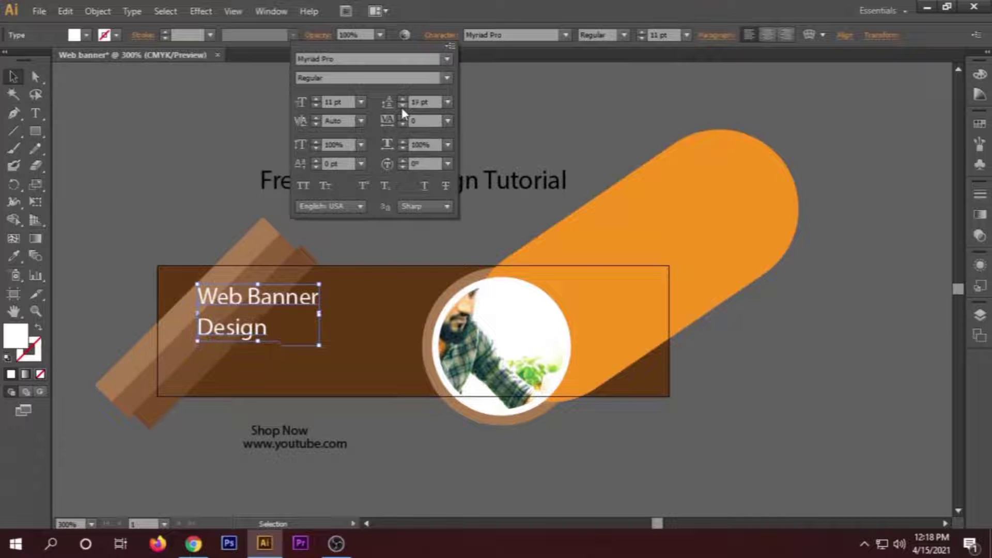
pyautogui.click(441, 34)
pyautogui.click(508, 83)
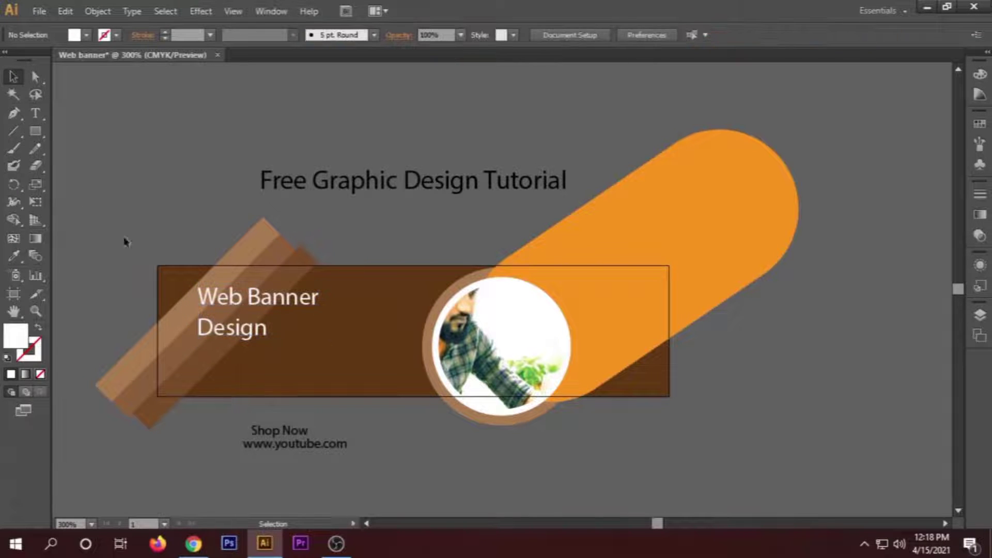
# Join the title into the single line "Web Banner Design" and nudge it up toward the banner's upper edge.
pyautogui.press('t')
pyautogui.click(203, 330)
pyautogui.press('BackSpace')
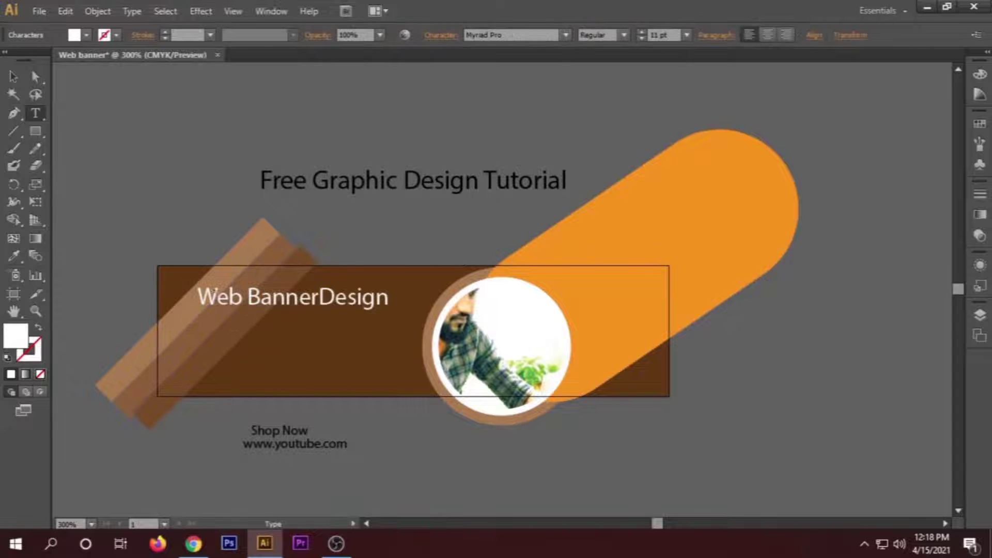
pyautogui.press('Escape')
pyautogui.click(98, 95)
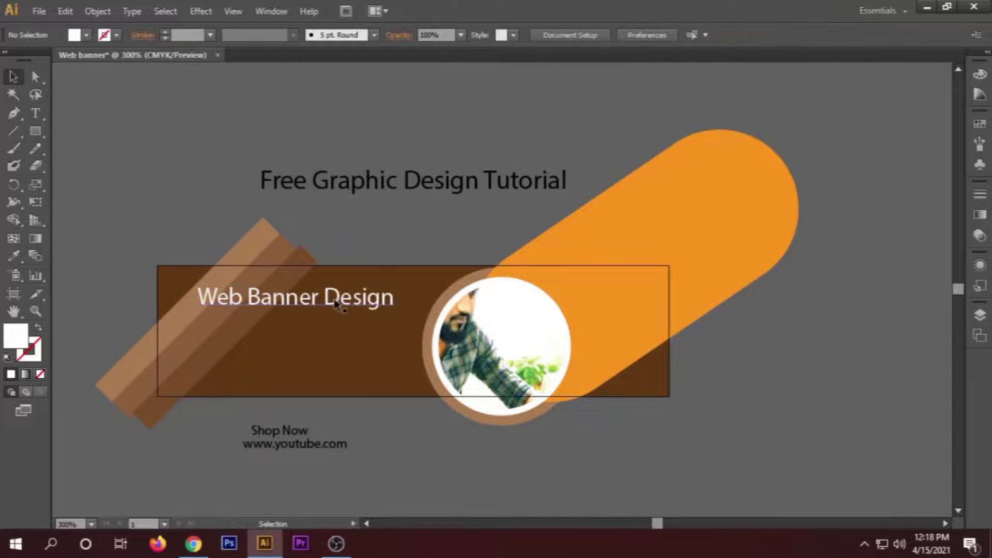
pyautogui.moveTo(342, 306); pyautogui.dragTo(342, 298)
# Fill the "Free Graphic Design Tutorial" subtitle with the orange swatch.
pyautogui.click(357, 194)
pyautogui.click(86, 35)
pyautogui.click(111, 92)
pyautogui.click(88, 92)
pyautogui.click(90, 80)
pyautogui.click(121, 80)
pyautogui.click(140, 59)
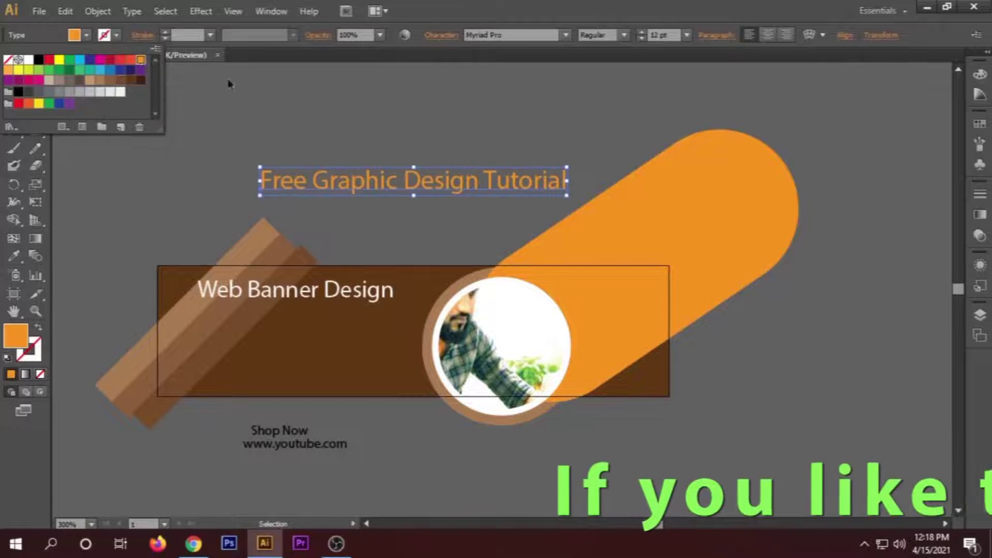
# Move the orange subtitle onto the banner below the title and reduce its font size to 8 pt.
pyautogui.click(298, 101)
pyautogui.moveTo(394, 189); pyautogui.dragTo(296, 343)
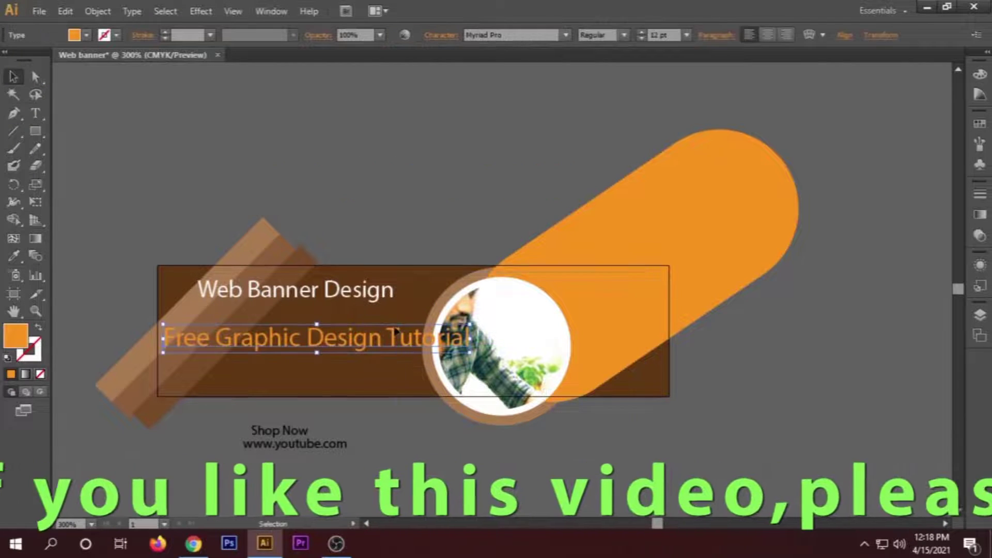
pyautogui.click(642, 38)
pyautogui.click(641, 37)
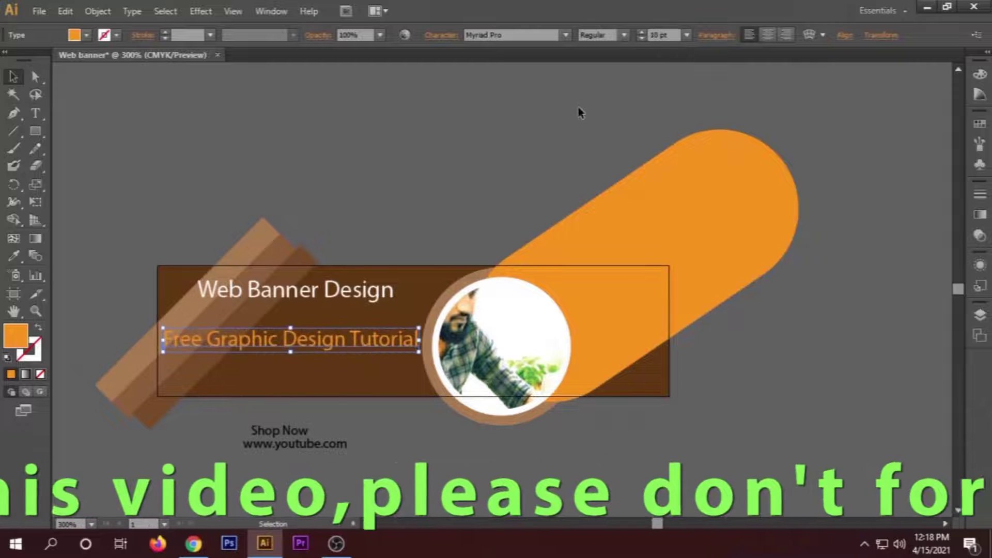
pyautogui.click(642, 37)
pyautogui.click(641, 37)
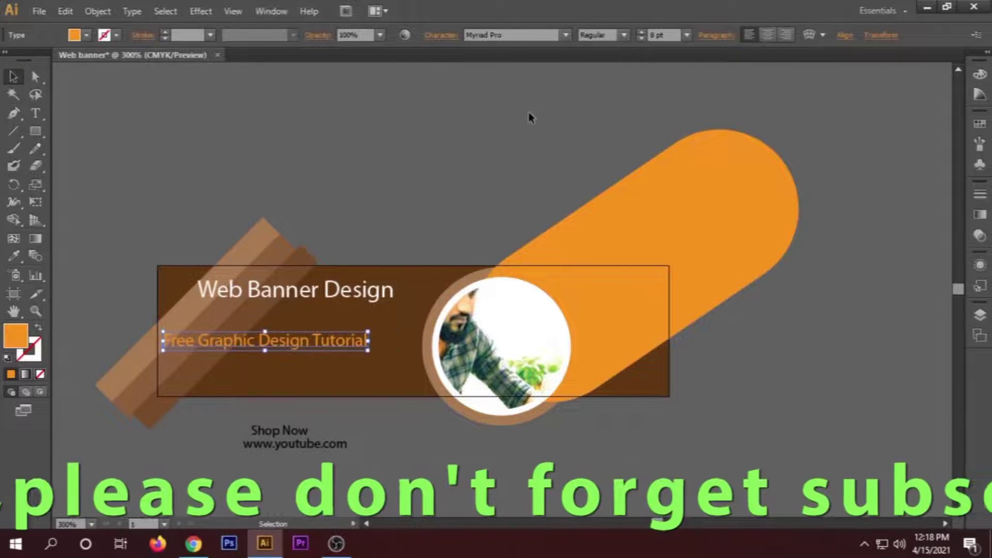
# Center the subtitle beneath the title and reduce its font size by one more point.
pyautogui.click(529, 113)
pyautogui.moveTo(323, 345)
pyautogui.mouseDown()
pyautogui.moveTo(354, 342)
pyautogui.moveTo(330, 341)
pyautogui.mouseUp()
pyautogui.click(641, 37)
pyautogui.click(583, 98)
# Draw a small black rounded rectangle below the orange subtitle as the button background.
pyautogui.click(316, 193)
pyautogui.click(289, 428)
pyautogui.moveTo(35, 131); pyautogui.dragTo(92, 152)
pyautogui.moveTo(258, 357); pyautogui.dragTo(307, 370)
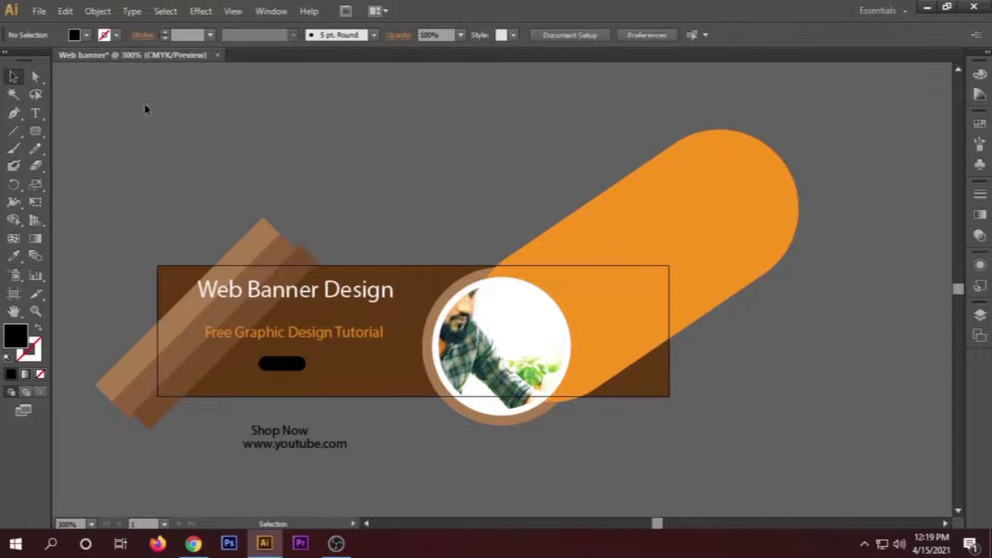
# Move the "Shop Now" text onto the black rounded rectangle and fill the text with white.
pyautogui.moveTo(303, 434); pyautogui.dragTo(309, 368)
pyautogui.click(86, 36)
pyautogui.click(29, 60)
pyautogui.click(219, 137)
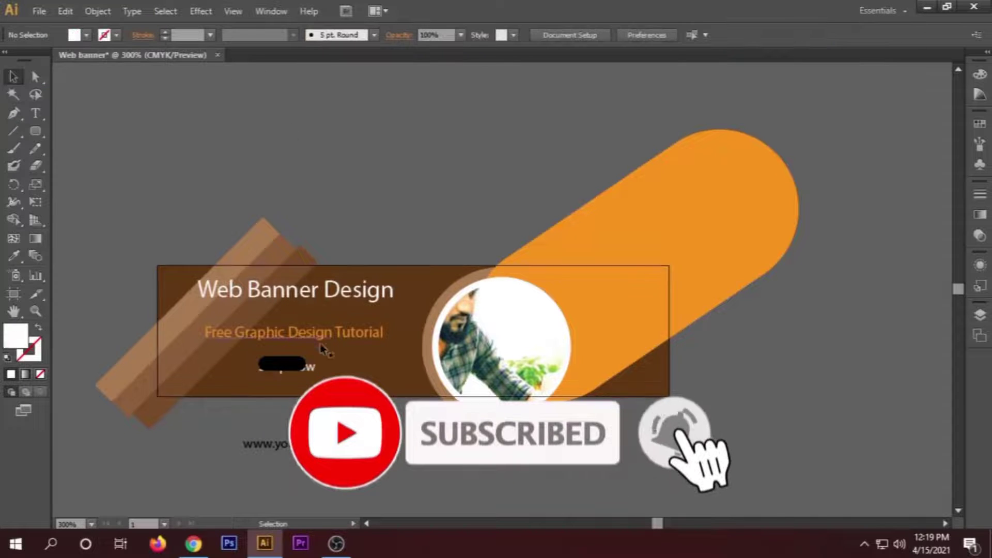
# Bring the "Shop Now" text above the rounded rectangle in the layer order.
pyautogui.click(980, 316)
pyautogui.moveTo(897, 368); pyautogui.dragTo(899, 337)
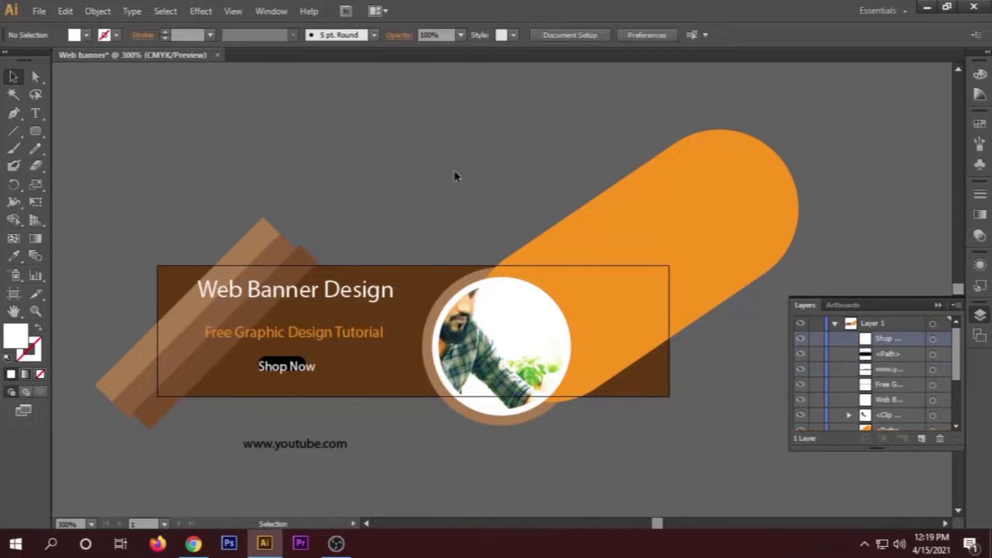
pyautogui.click(305, 368)
pyautogui.click(312, 374)
# Widen and reposition the black rounded rectangle so that it surrounds the "Shop Now" text.
pyautogui.scroll(2, 310, 376)
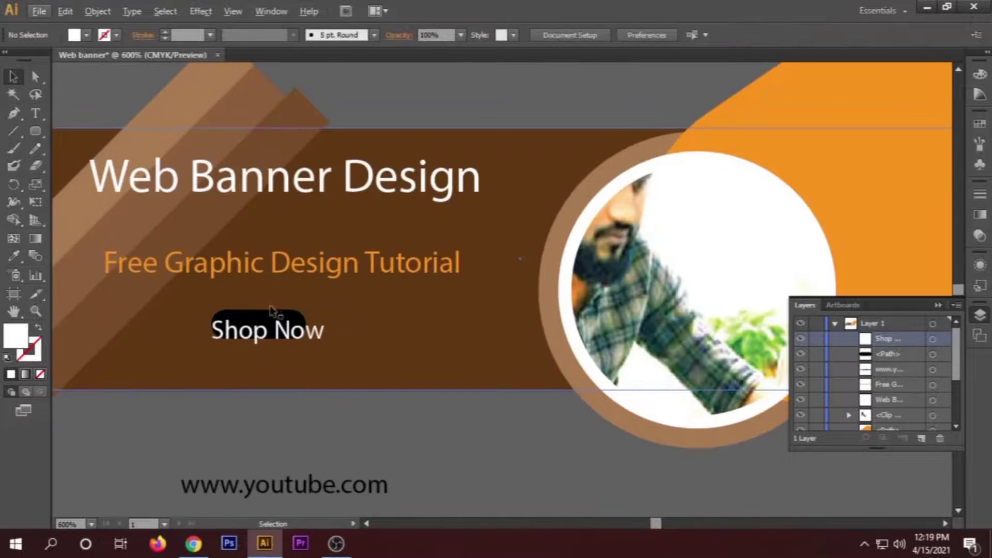
pyautogui.click(281, 319)
pyautogui.moveTo(309, 326); pyautogui.dragTo(340, 330)
pyautogui.moveTo(274, 339); pyautogui.dragTo(275, 347)
pyautogui.moveTo(213, 330); pyautogui.dragTo(203, 329)
pyautogui.scroll(-1, 295, 355)
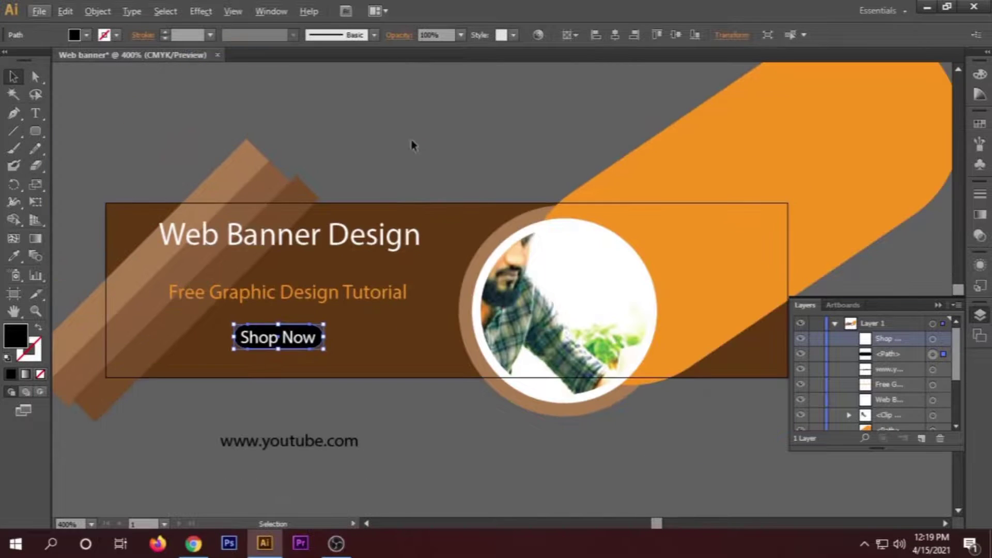
pyautogui.click(414, 160)
# Align the "Shop Now" text and the black rounded rectangle on their vertical centers.
pyautogui.click(290, 343)
pyautogui.keyDown('shift'); pyautogui.click(291, 325); pyautogui.keyUp('shift')
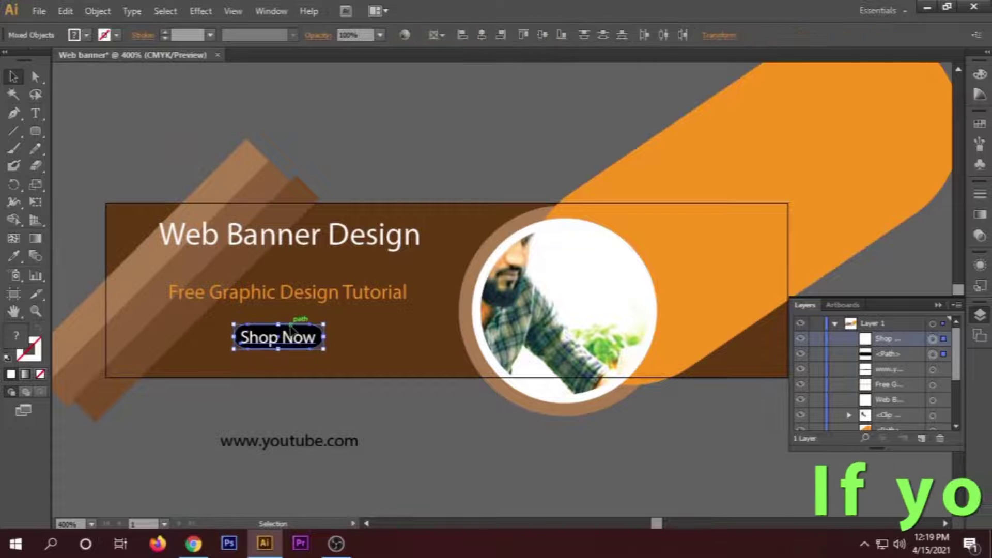
pyautogui.click(541, 32)
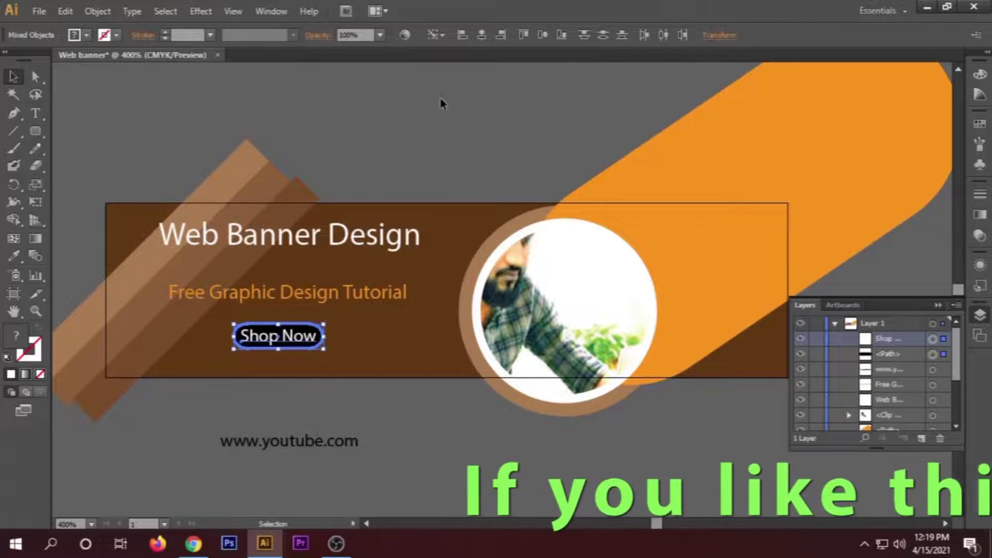
pyautogui.click(440, 98)
# Move the website address onto the banner, directly beneath the "Shop Now" button.
pyautogui.moveTo(319, 438); pyautogui.dragTo(302, 360)
pyautogui.click(327, 415)
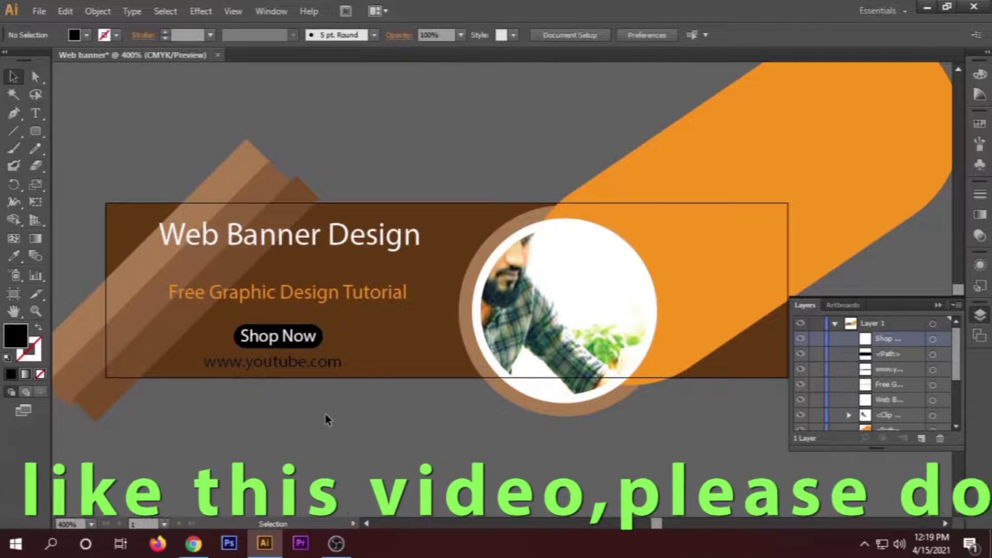
pyautogui.scroll(-2, 310, 436)
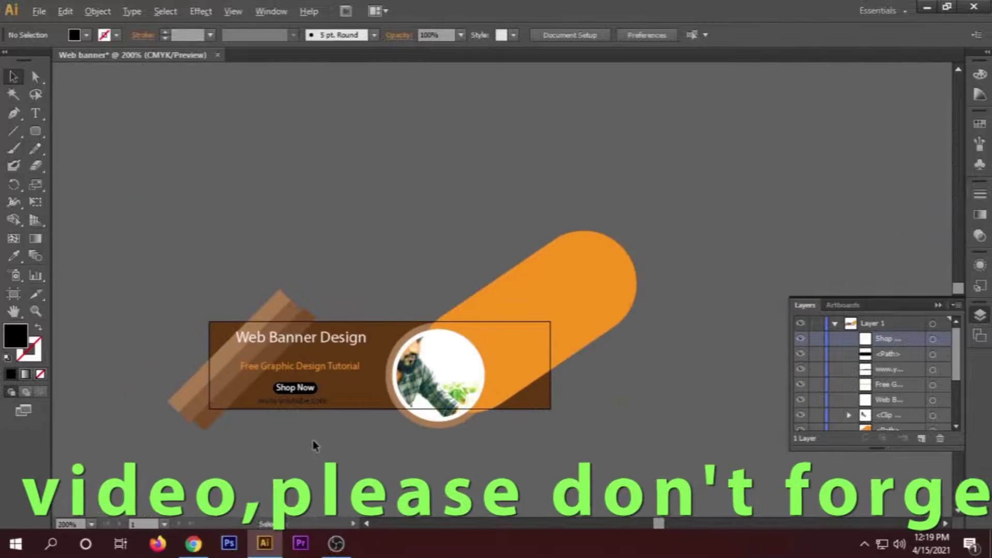
pyautogui.scroll(1, 310, 436)
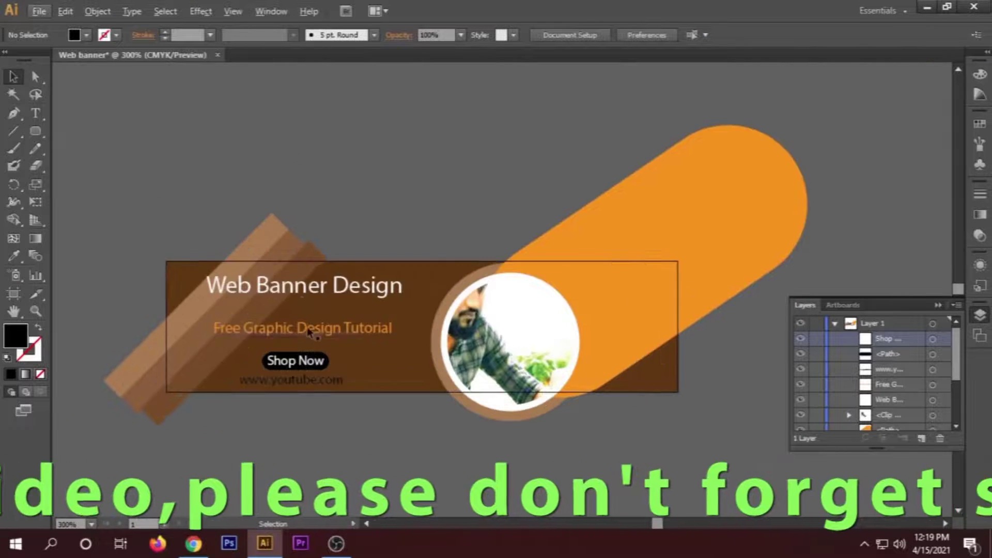
# Set the "Web Banner Design" title to the Bold style and increase its font size by one point.
pyautogui.click(303, 291)
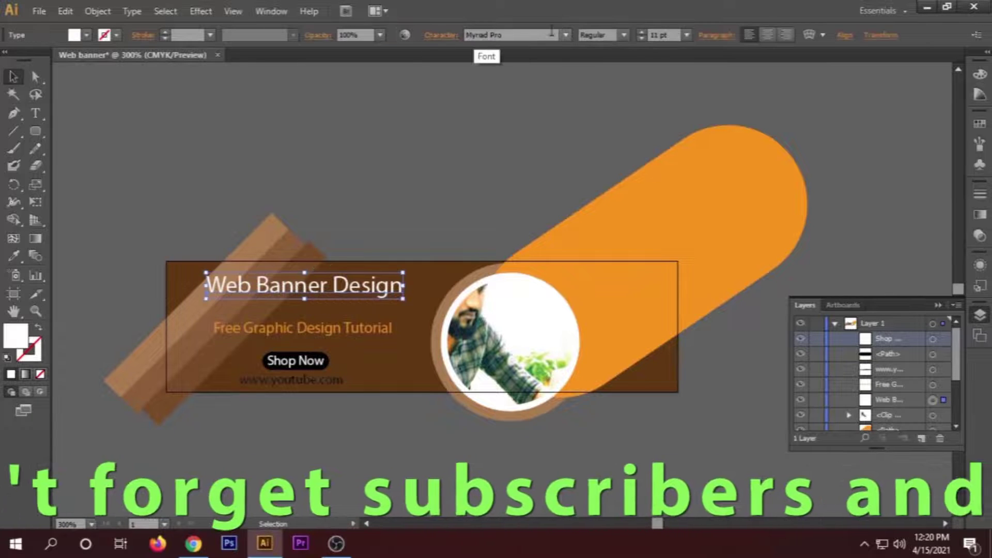
pyautogui.click(624, 34)
pyautogui.click(600, 178)
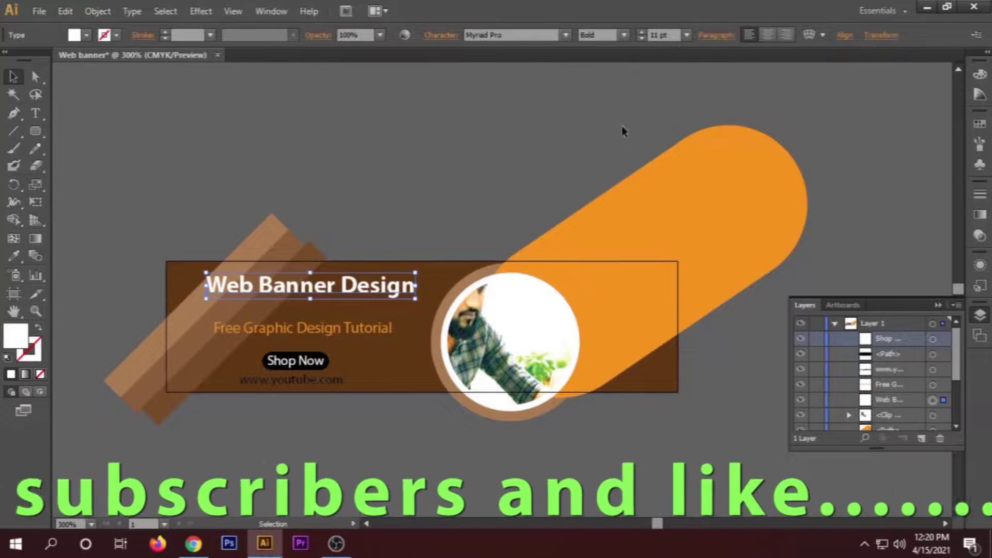
pyautogui.click(642, 31)
pyautogui.click(463, 197)
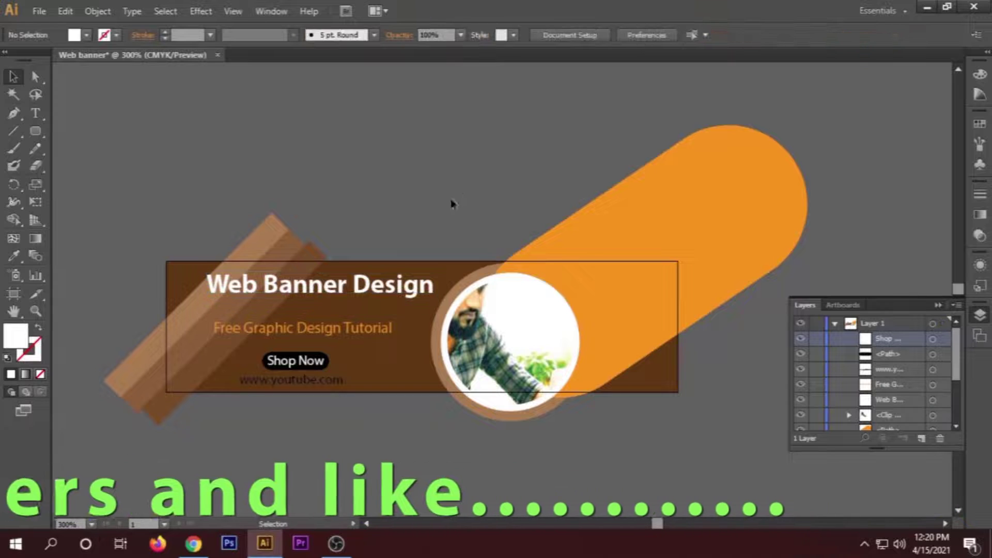
# Fine-tune the horizontal position of the "Web Banner Design" title on the brown area beside the photo.
pyautogui.moveTo(339, 288); pyautogui.dragTo(326, 291)
pyautogui.click(381, 195)
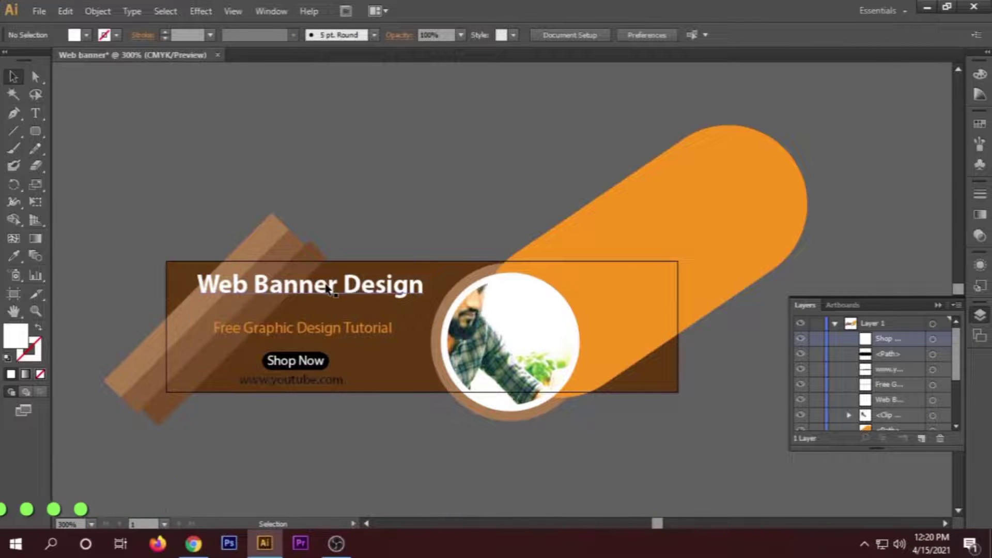
pyautogui.moveTo(327, 289); pyautogui.dragTo(337, 290)
pyautogui.click(374, 199)
pyautogui.scroll(1, 336, 211)
pyautogui.moveTo(192, 304); pyautogui.dragTo(196, 304)
pyautogui.click(387, 176)
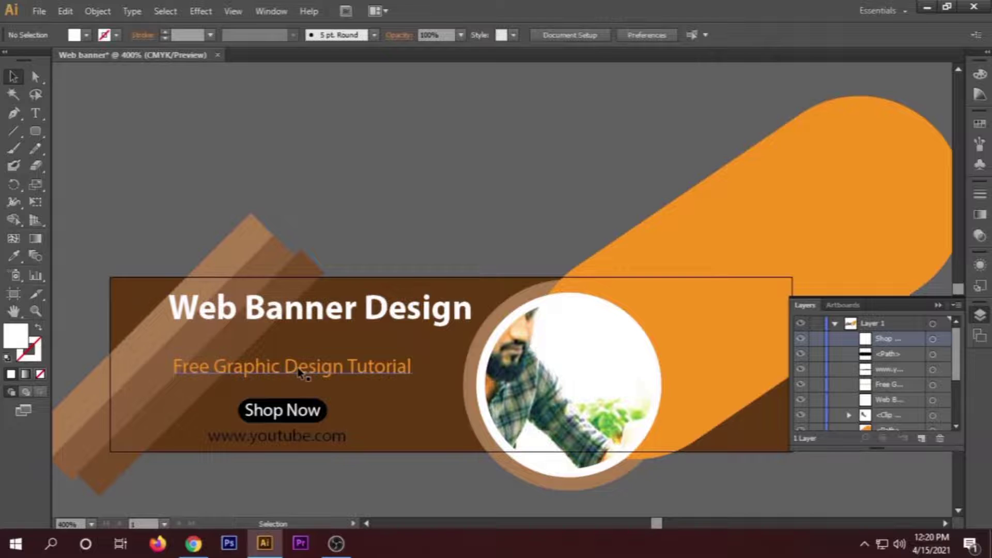
# Align the title, subtitle, "Shop Now" text, black rounded rectangle and website address on their horizontal centers.
pyautogui.click(287, 438)
pyautogui.click(293, 419)
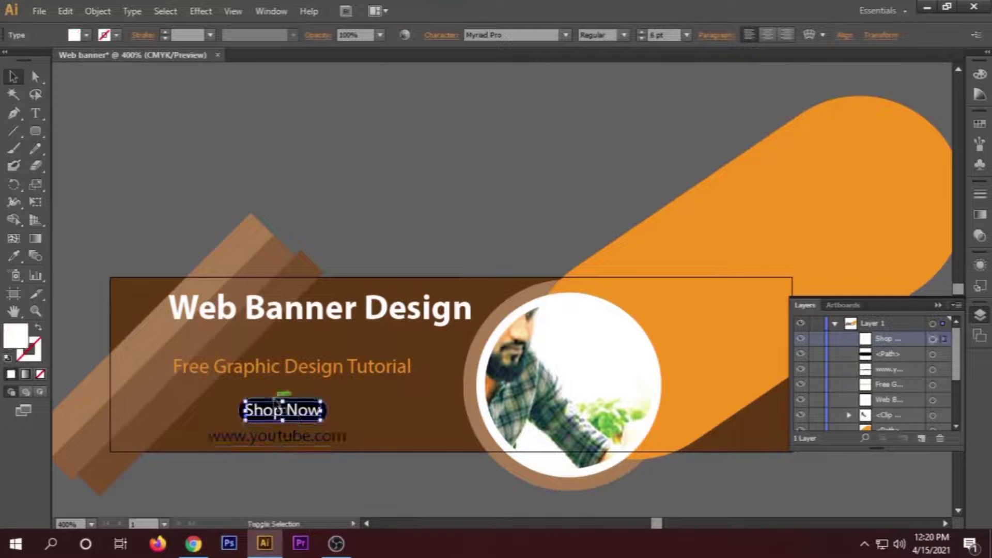
pyautogui.keyDown('shift'); pyautogui.click(279, 400); pyautogui.keyUp('shift')
pyautogui.keyDown('shift'); pyautogui.click(302, 371); pyautogui.keyUp('shift')
pyautogui.moveTo(302, 371); pyautogui.dragTo(322, 371)
pyautogui.keyDown('shift'); pyautogui.click(306, 439); pyautogui.keyUp('shift')
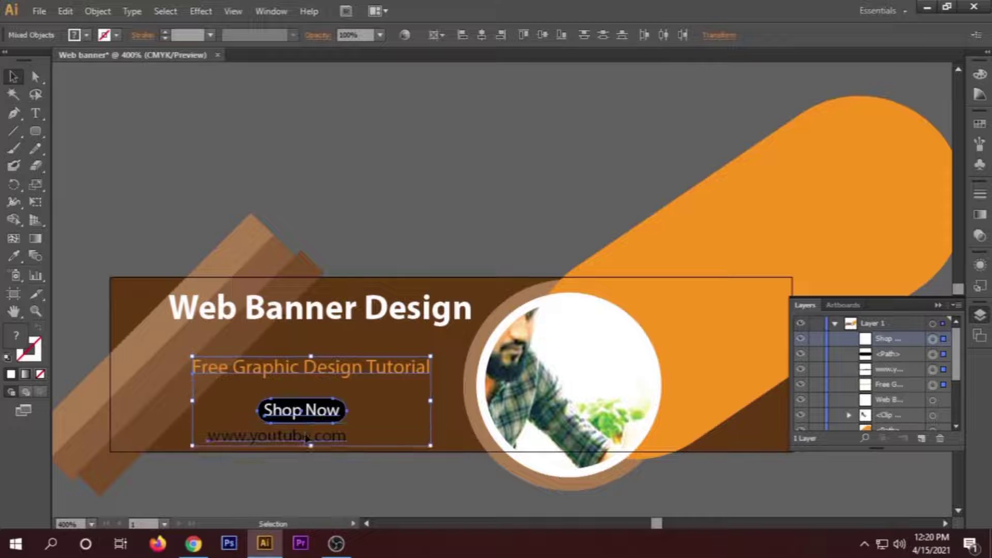
pyautogui.keyDown('shift'); pyautogui.click(327, 316); pyautogui.keyUp('shift')
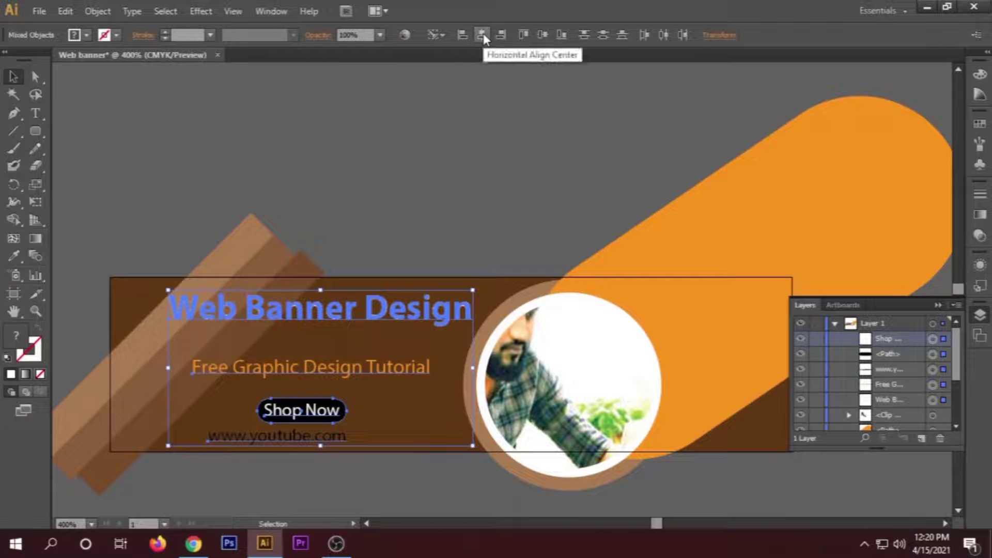
pyautogui.click(483, 34)
# Try to align the same five banner objects on their vertical centers, and undo that alignment.
pyautogui.click(541, 34)
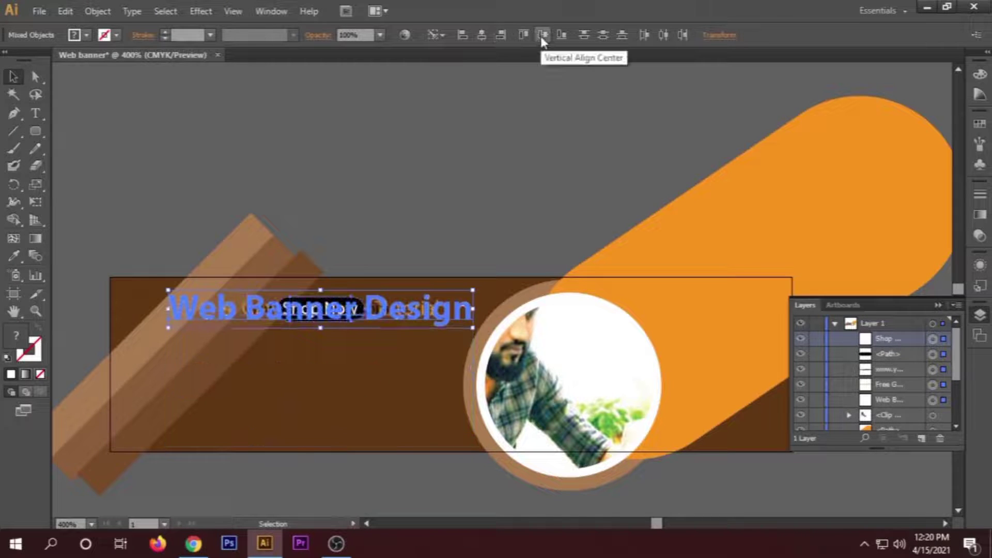
pyautogui.hotkey('ctrl', 'z')
pyautogui.click(447, 122)
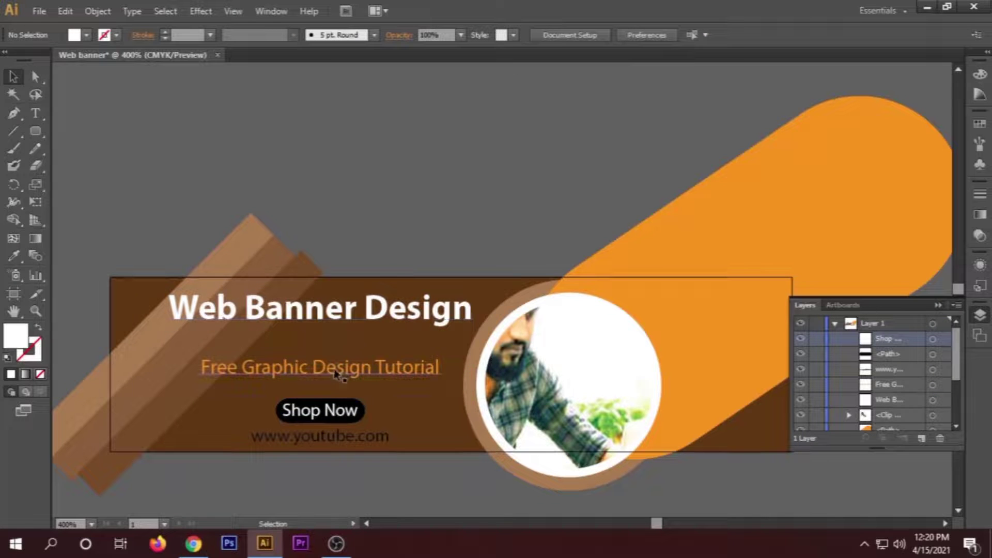
# Move the subtitle up closer to the title, and raise the "Shop Now" text together with its black rectangle.
pyautogui.click(333, 373)
pyautogui.moveTo(332, 368); pyautogui.dragTo(332, 358)
pyautogui.click(348, 328)
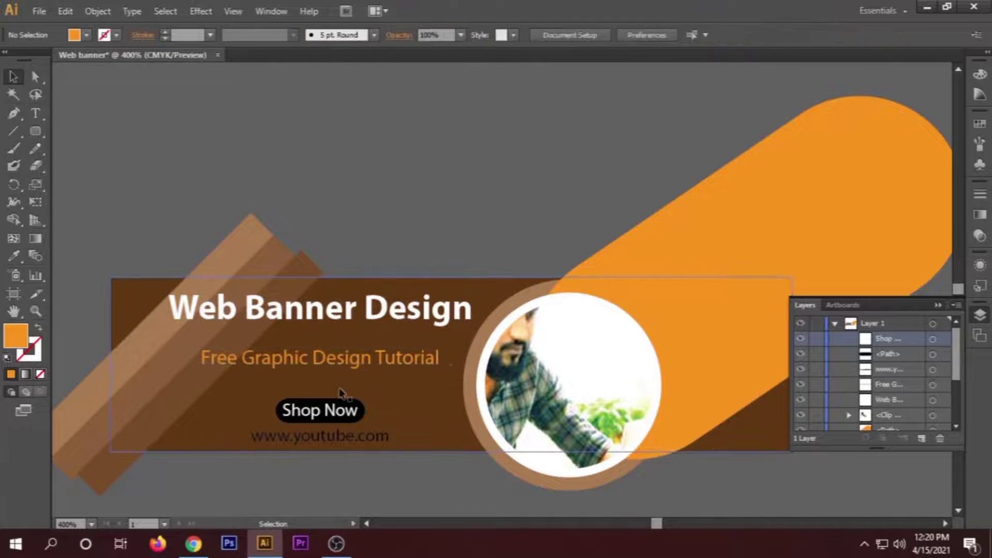
pyautogui.click(330, 426)
pyautogui.keyDown('shift'); pyautogui.click(323, 411); pyautogui.keyUp('shift')
pyautogui.moveTo(323, 411)
pyautogui.mouseDown()
pyautogui.moveTo(324, 387)
pyautogui.moveTo(325, 397)
pyautogui.mouseUp()
pyautogui.click(390, 205)
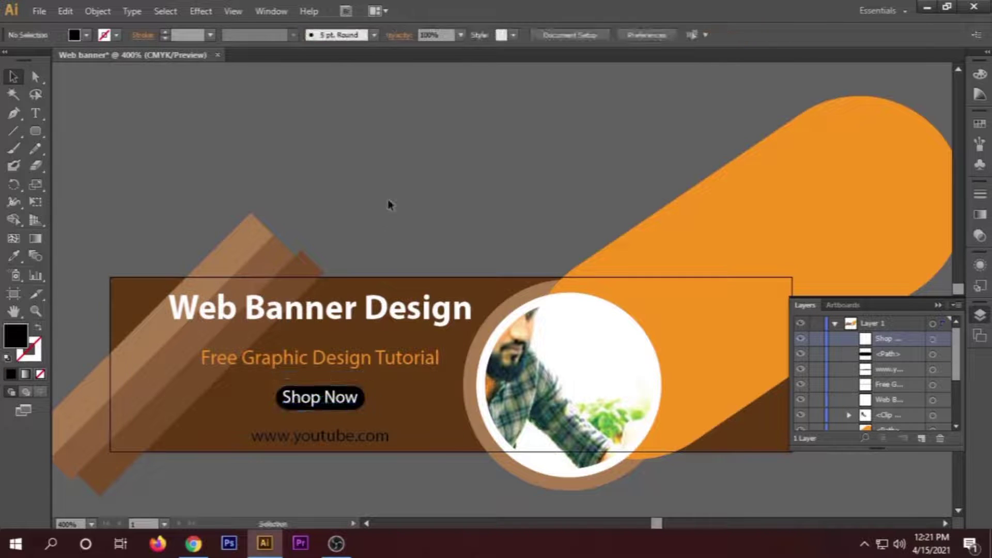
pyautogui.doubleClick(320, 398)
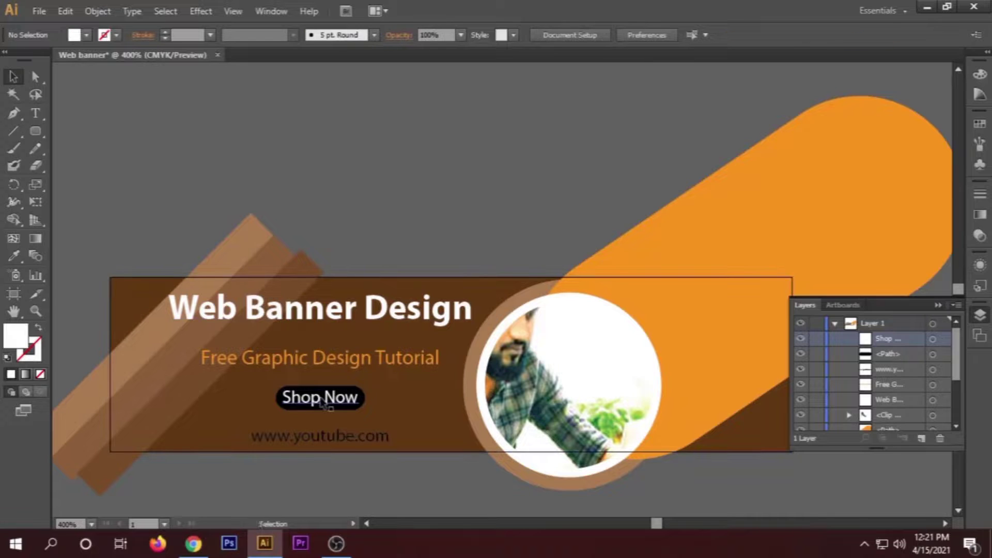
pyautogui.click(20, 76)
pyautogui.click(327, 389)
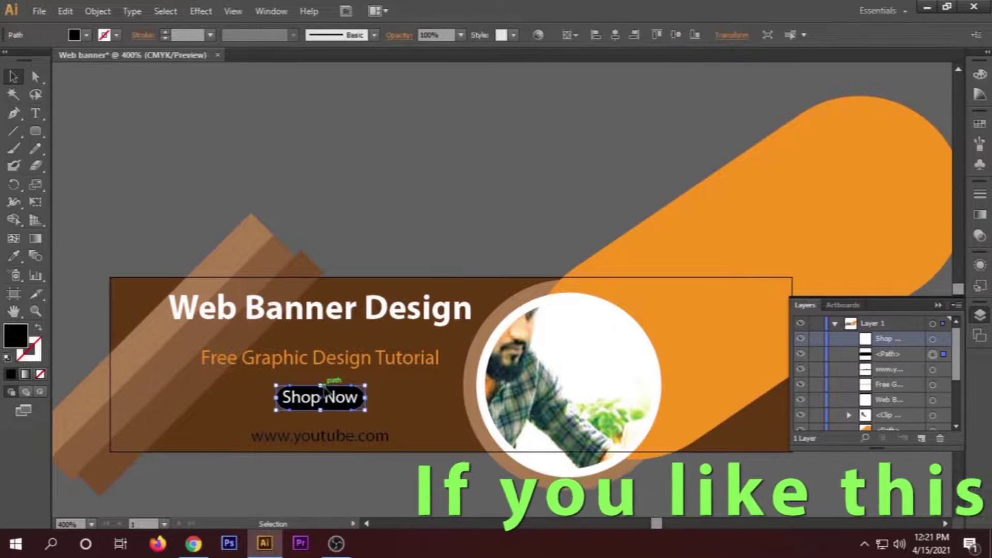
pyautogui.keyDown('shift'); pyautogui.click(319, 398); pyautogui.keyUp('shift')
pyautogui.click(367, 207)
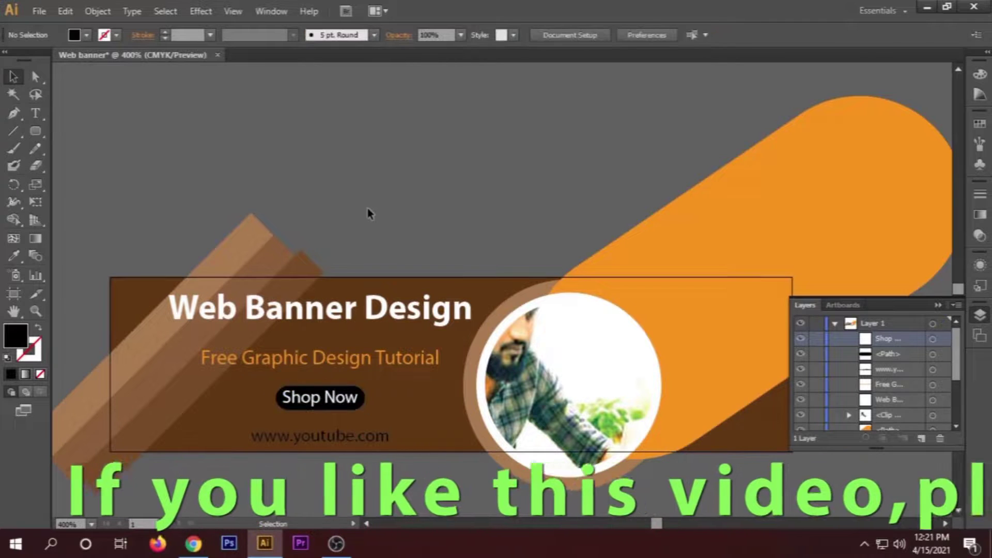
# Move the "Free Graphic Design Tutorial" subtitle slightly higher and collapse the layer list to clear the canvas.
pyautogui.moveTo(332, 362); pyautogui.dragTo(333, 356)
pyautogui.click(383, 206)
pyautogui.click(938, 305)
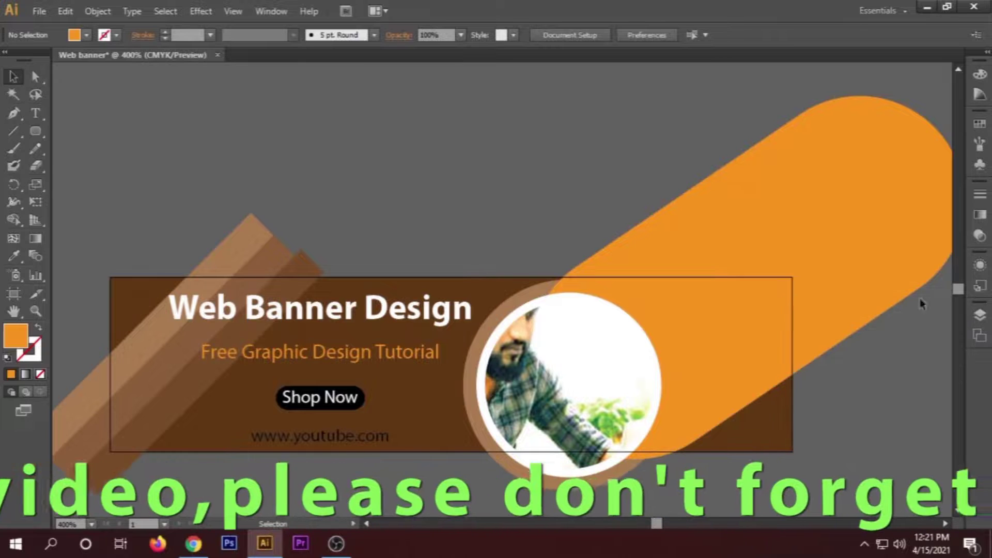
# Set the fill of the website address beneath the "Shop Now" button to white.
pyautogui.click(323, 437)
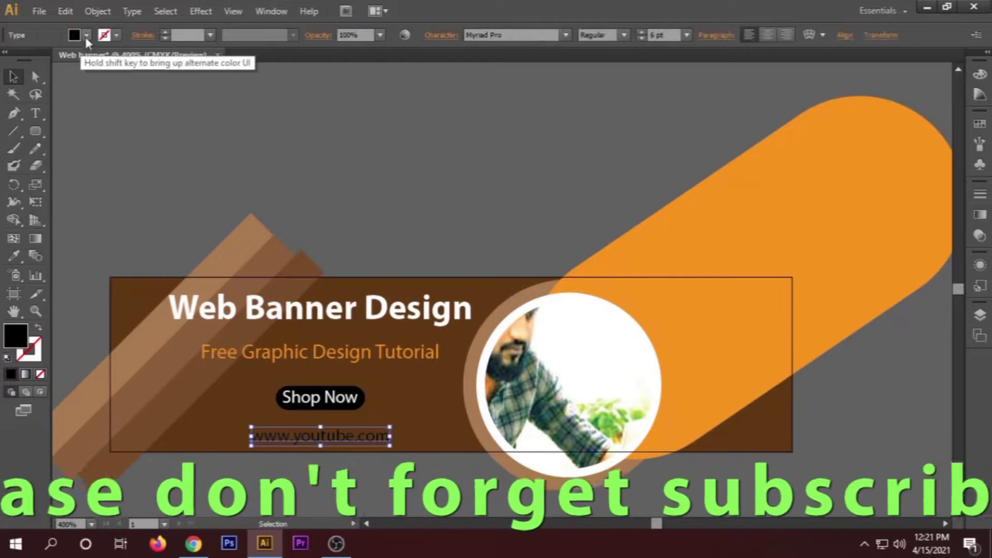
pyautogui.click(75, 35)
pyautogui.click(25, 68)
pyautogui.click(276, 159)
# Try red, orange and white fills on the "Free Graphic Design Tutorial" subtitle, and settle on yellow.
pyautogui.click(321, 353)
pyautogui.click(74, 34)
pyautogui.click(49, 61)
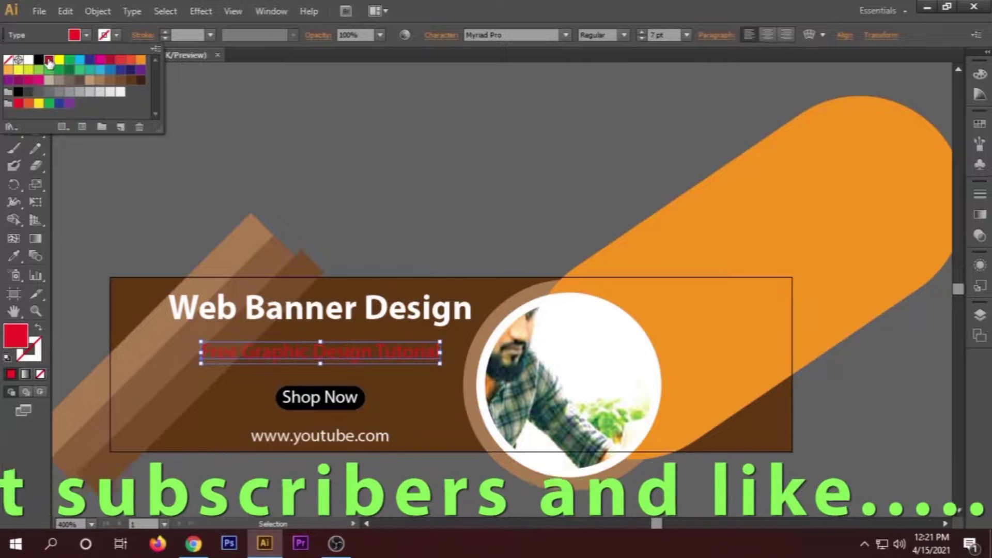
pyautogui.click(141, 59)
pyautogui.click(28, 61)
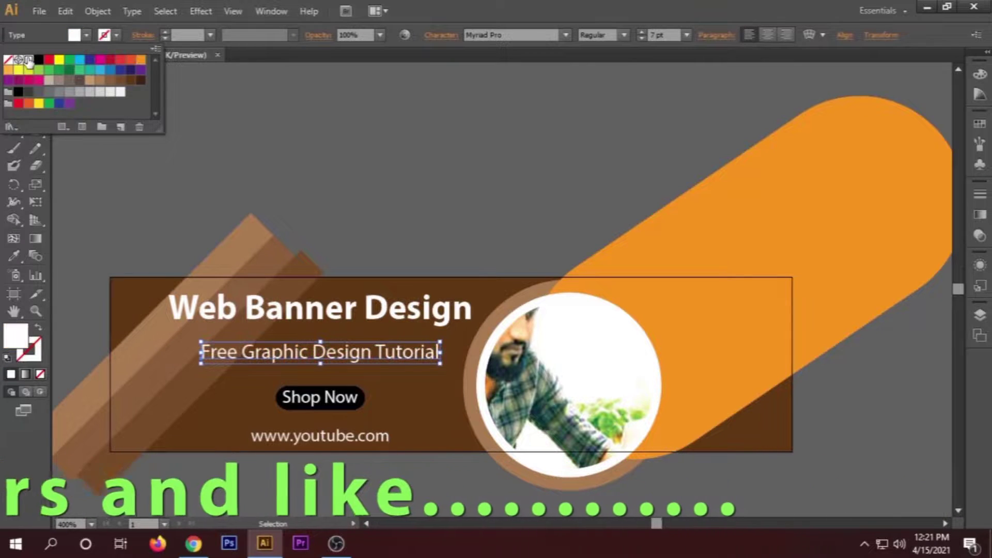
pyautogui.click(19, 70)
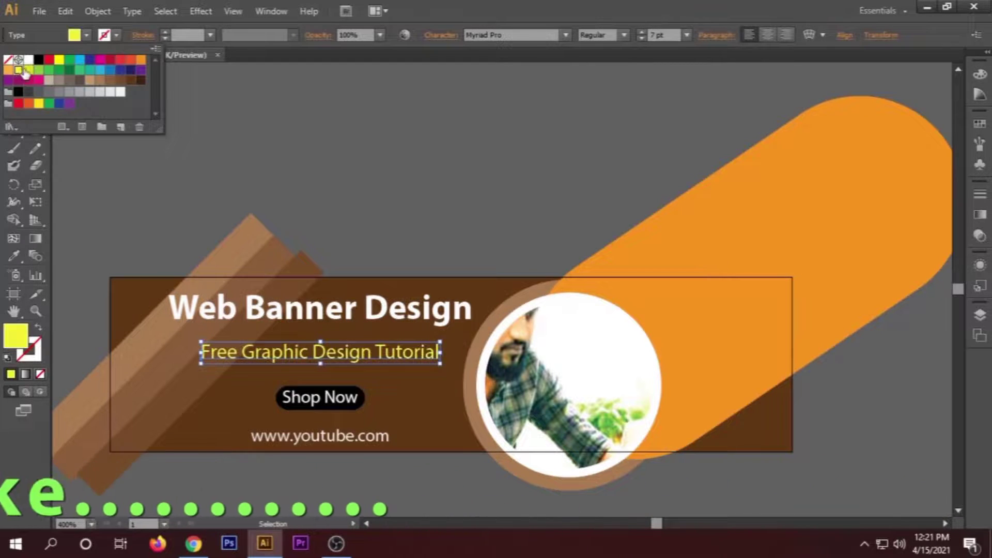
pyautogui.click(280, 127)
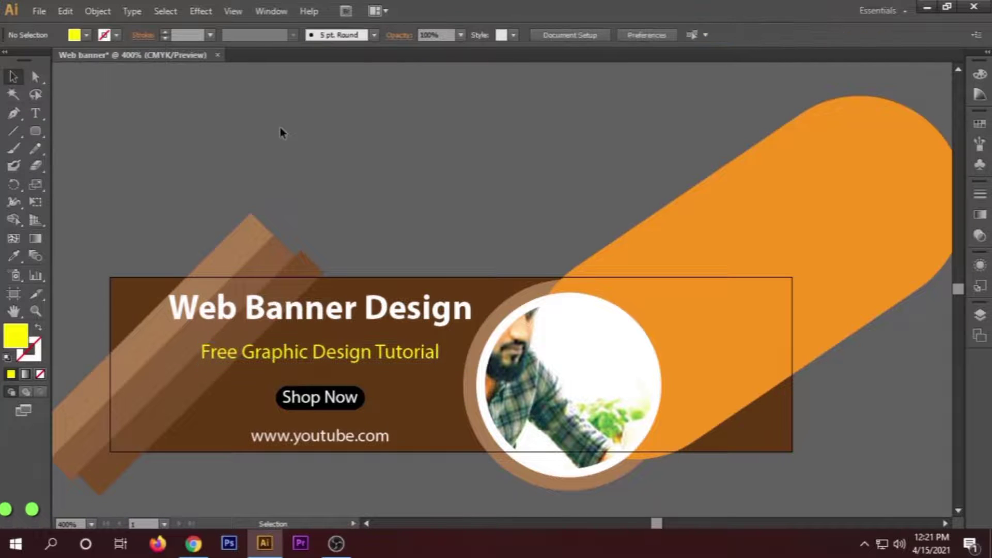
# Recolor the website address with the light gray swatch.
pyautogui.click(369, 439)
pyautogui.click(87, 34)
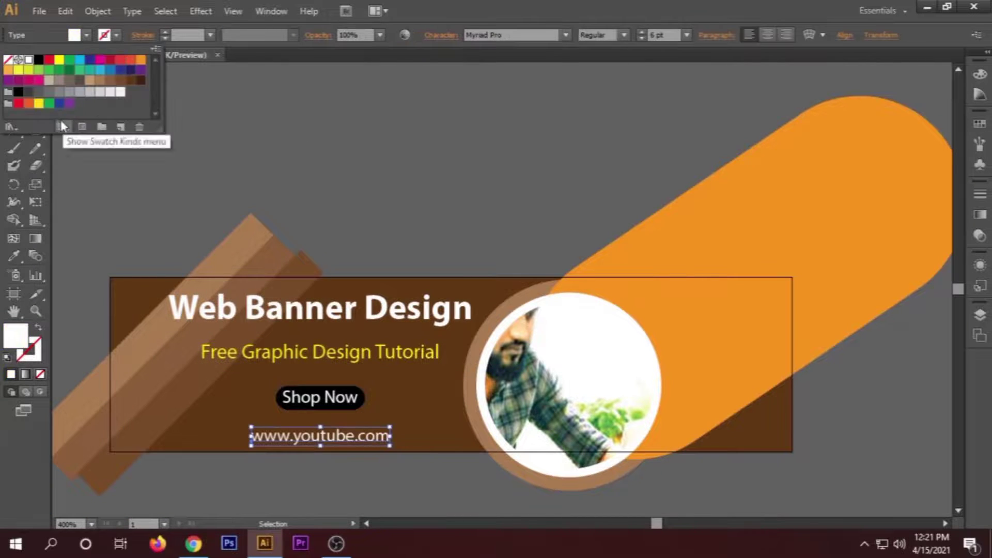
pyautogui.click(49, 92)
pyautogui.click(121, 92)
pyautogui.click(292, 148)
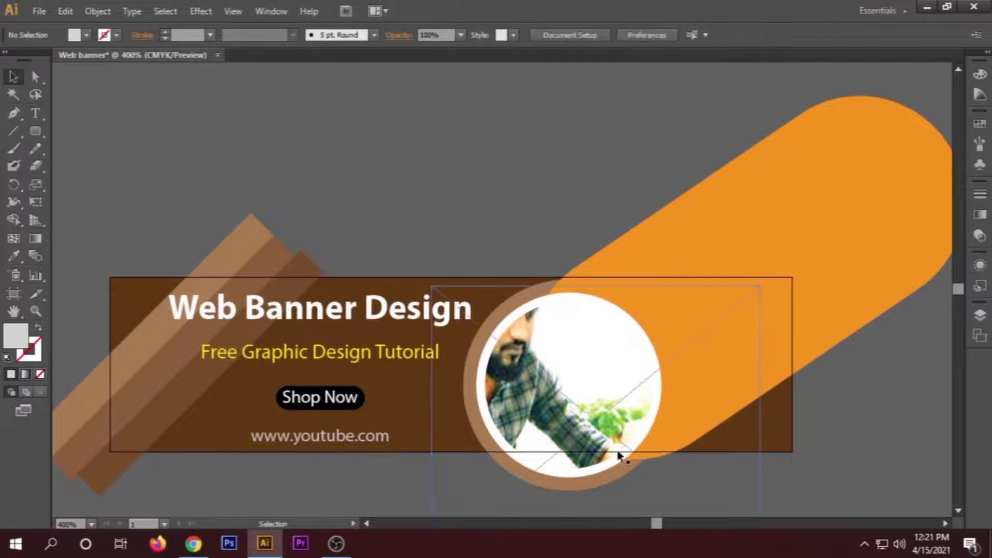
# Add the text "RH LEARNING POINT" as a new text object above the banner.
pyautogui.scroll(-1, 867, 433)
pyautogui.hscroll(2, 517, 424)
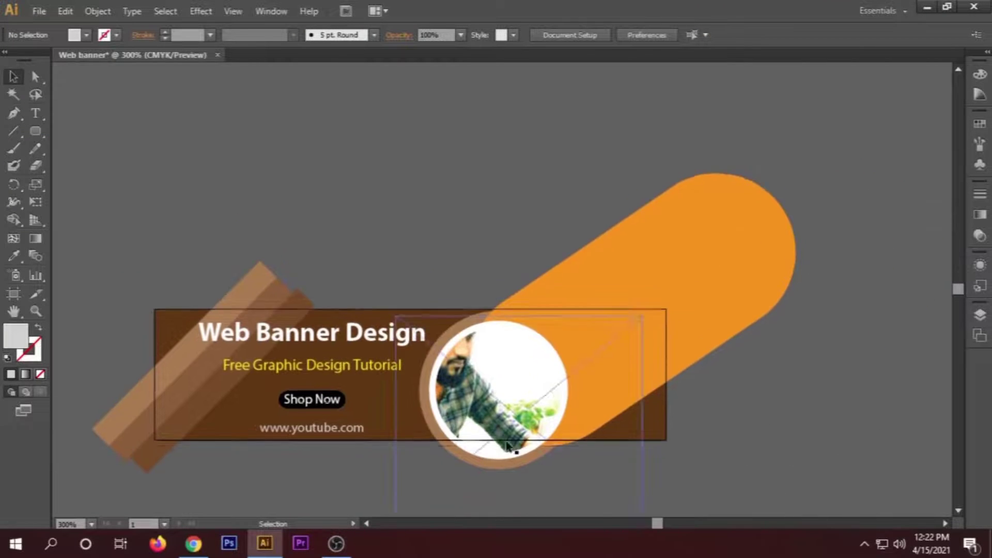
pyautogui.scroll(-2, 432, 421)
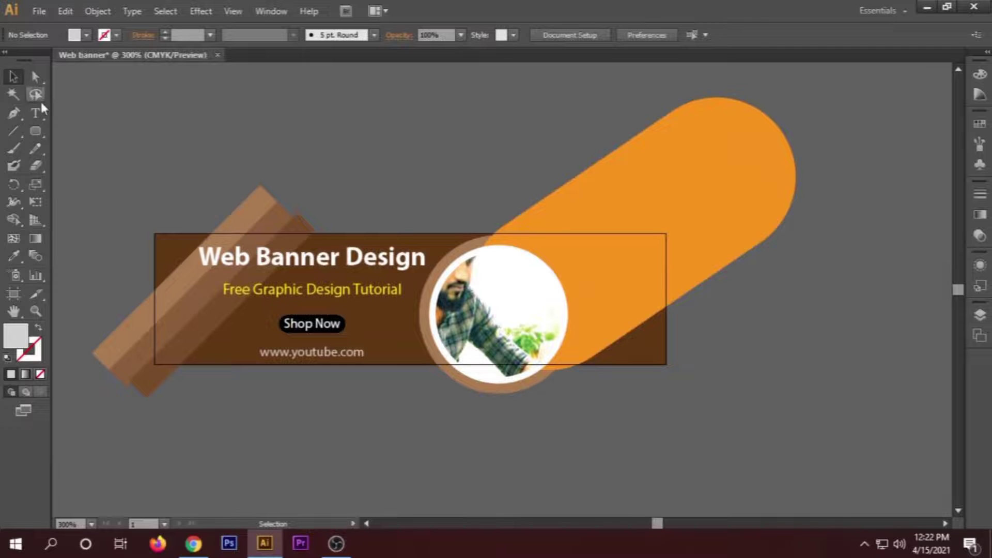
pyautogui.click(36, 115)
pyautogui.click(371, 151)
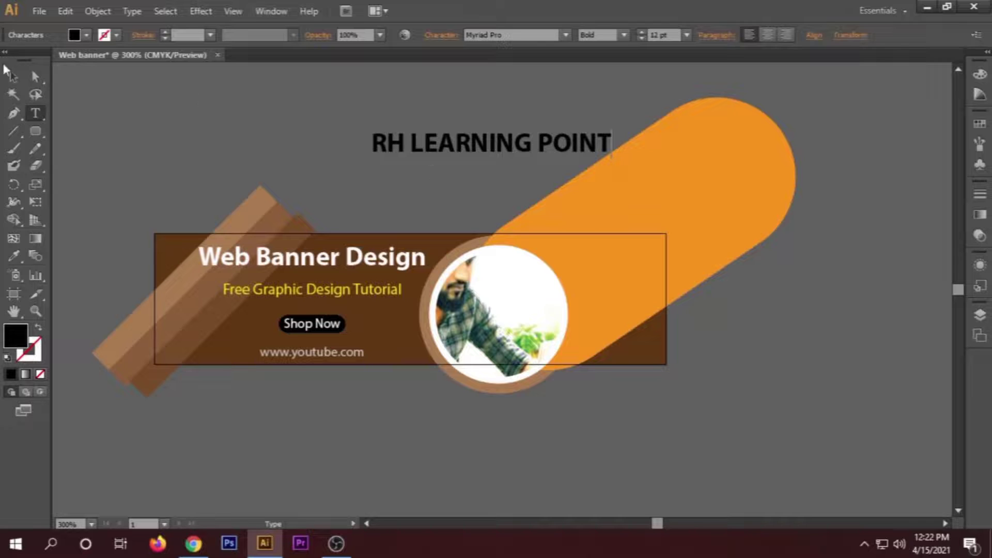
pyautogui.click(13, 76)
# Reduce the "RH LEARNING POINT" text to 5 pt and place it on the orange shape, at the banner's upper right corner.
pyautogui.click(641, 38)
pyautogui.click(641, 38)
pyautogui.click(641, 38)
pyautogui.click(641, 38)
pyautogui.click(641, 38)
pyautogui.moveTo(468, 147); pyautogui.dragTo(637, 258)
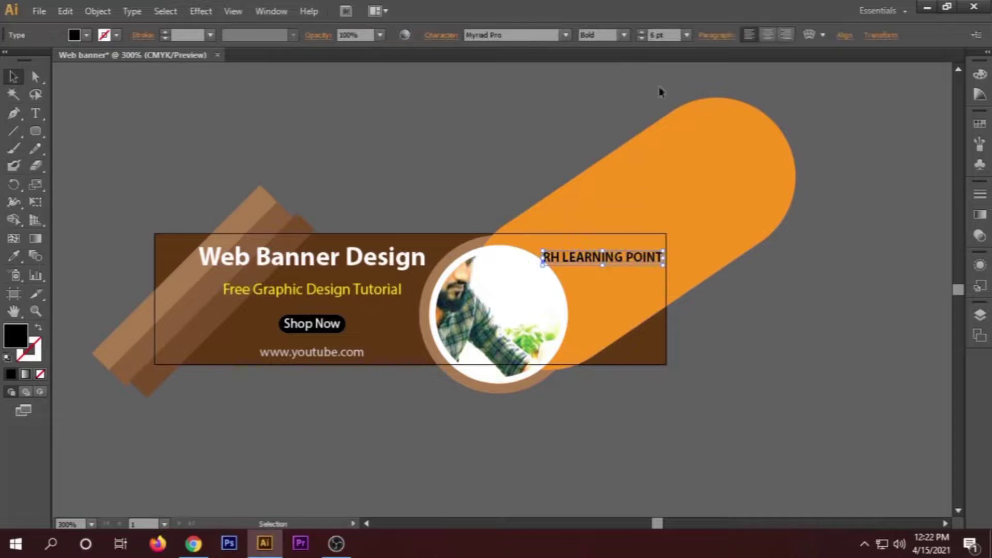
pyautogui.click(643, 39)
pyautogui.moveTo(598, 258); pyautogui.dragTo(624, 263)
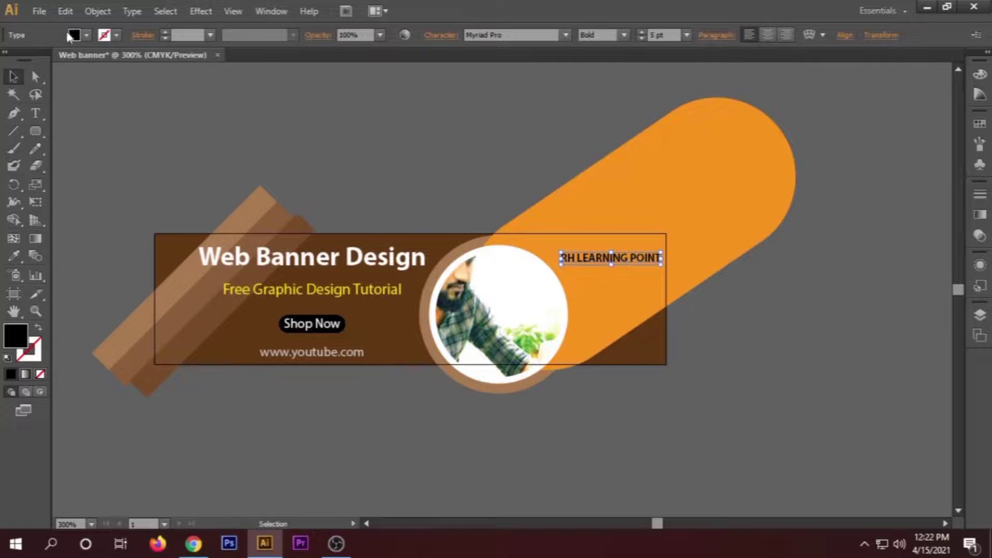
# Set the fill of the "RH LEARNING POINT" text to yellow.
pyautogui.click(86, 35)
pyautogui.click(49, 59)
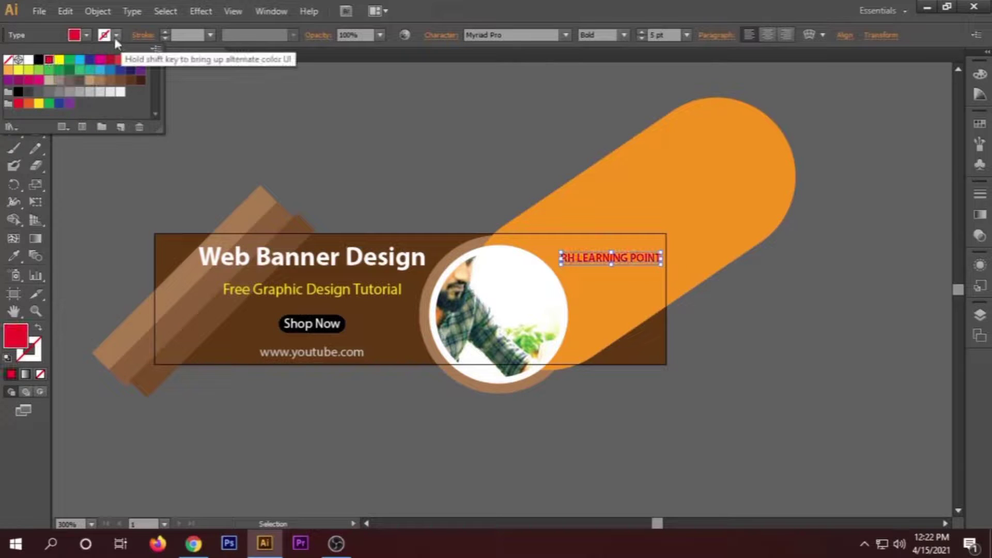
pyautogui.click(59, 59)
# Try a 2 pt black stroke on the "RH LEARNING POINT" text, and reduce it to no stroke.
pyautogui.click(117, 35)
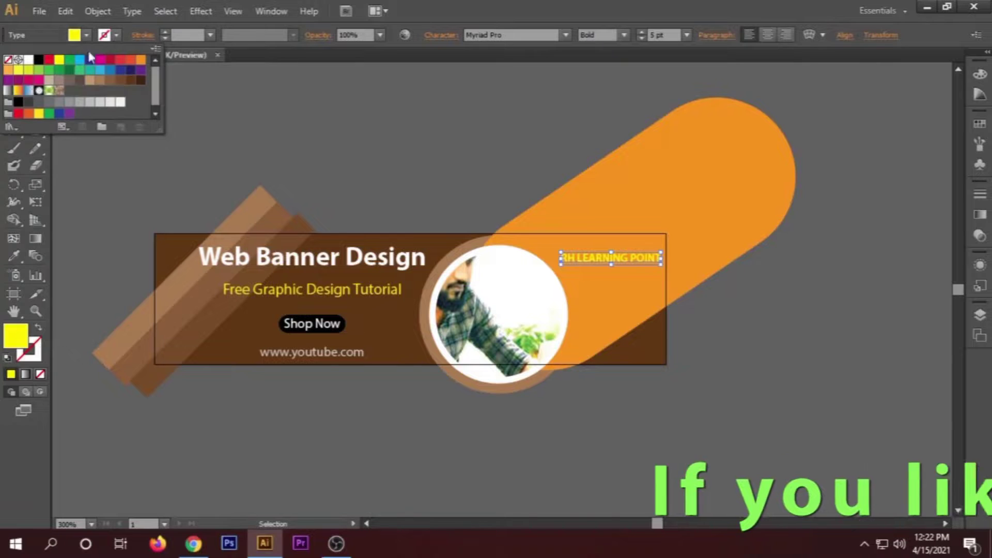
pyautogui.click(39, 59)
pyautogui.click(164, 32)
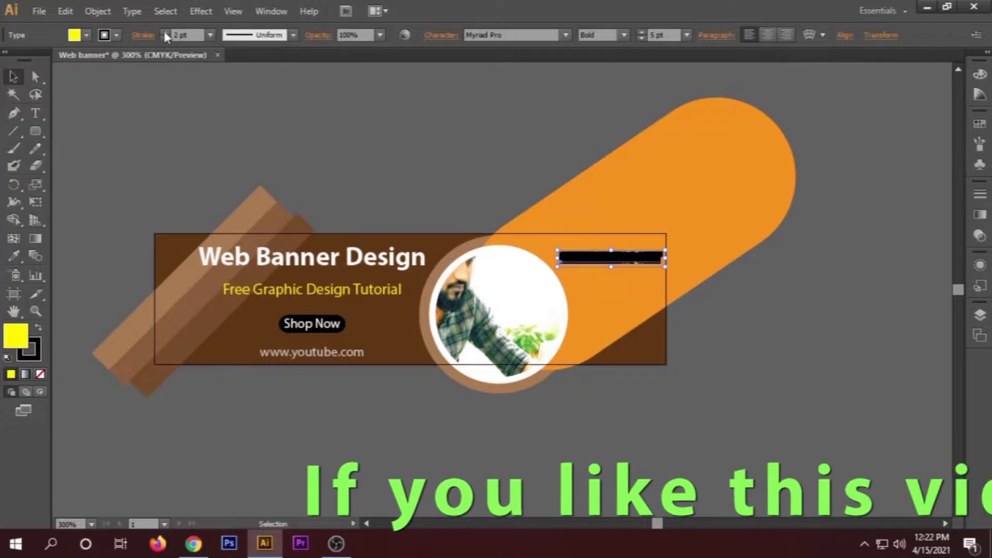
pyautogui.click(164, 38)
pyautogui.click(163, 38)
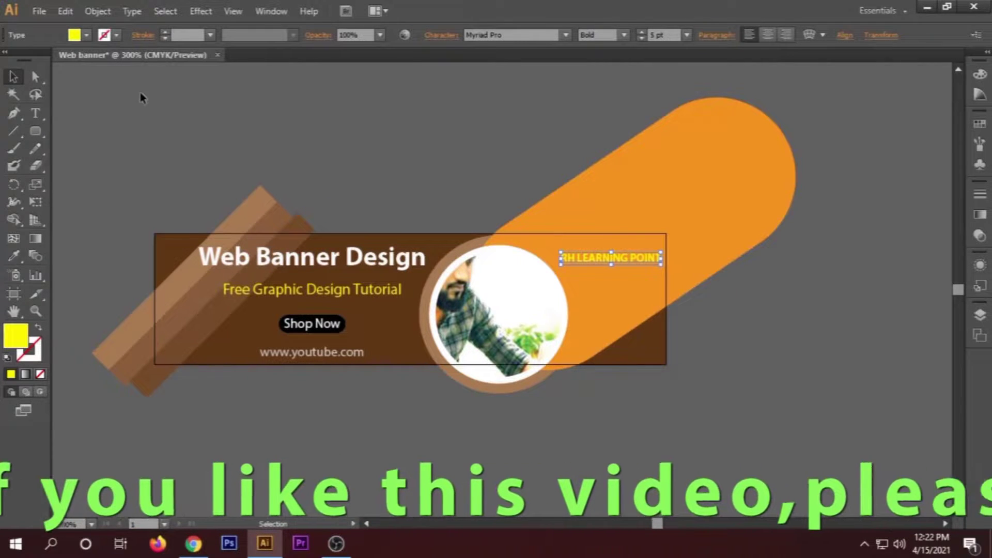
# Try black, red and white strokes on the "RH LEARNING POINT" text and adjust the stroke weight.
pyautogui.click(117, 35)
pyautogui.click(39, 60)
pyautogui.click(48, 60)
pyautogui.click(39, 59)
pyautogui.click(29, 60)
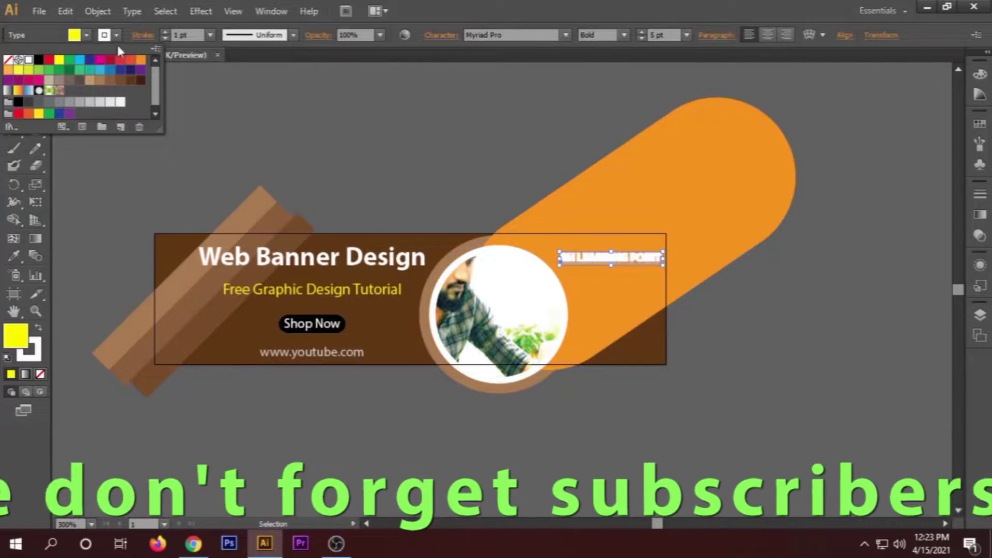
pyautogui.click(165, 33)
pyautogui.click(164, 31)
pyautogui.click(164, 31)
# Undo the stroke experiments on the "RH LEARNING POINT" text, keeping its plain yellow fill, and deselect it.
pyautogui.hotkey('ctrl', 'z')
pyautogui.hotkey('ctrl', 'z')
pyautogui.hotkey('ctrl', 'z')
pyautogui.hotkey('ctrl', 'z')
pyautogui.hotkey('ctrl', 'z')
pyautogui.hotkey('ctrl', 'z')
pyautogui.hotkey('ctrl', 'z')
pyautogui.click(353, 108)
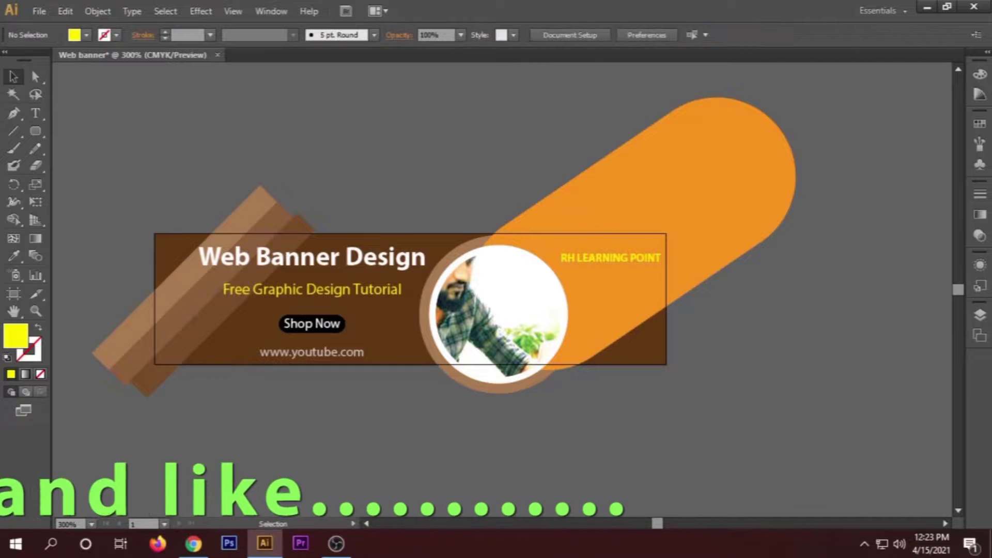
pyautogui.click(615, 258)
pyautogui.keyDown('shift'); pyautogui.click(410, 262); pyautogui.keyUp('shift')
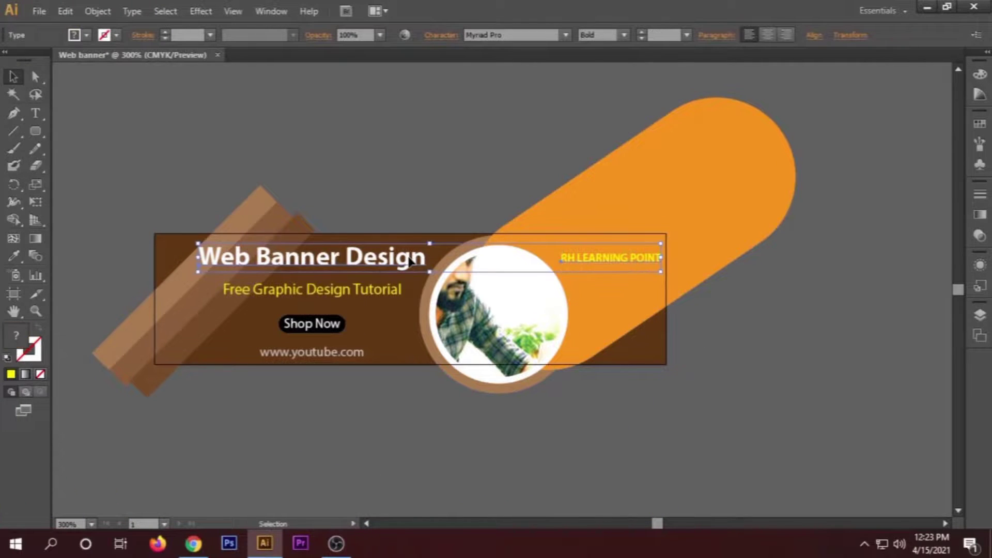
pyautogui.click(464, 175)
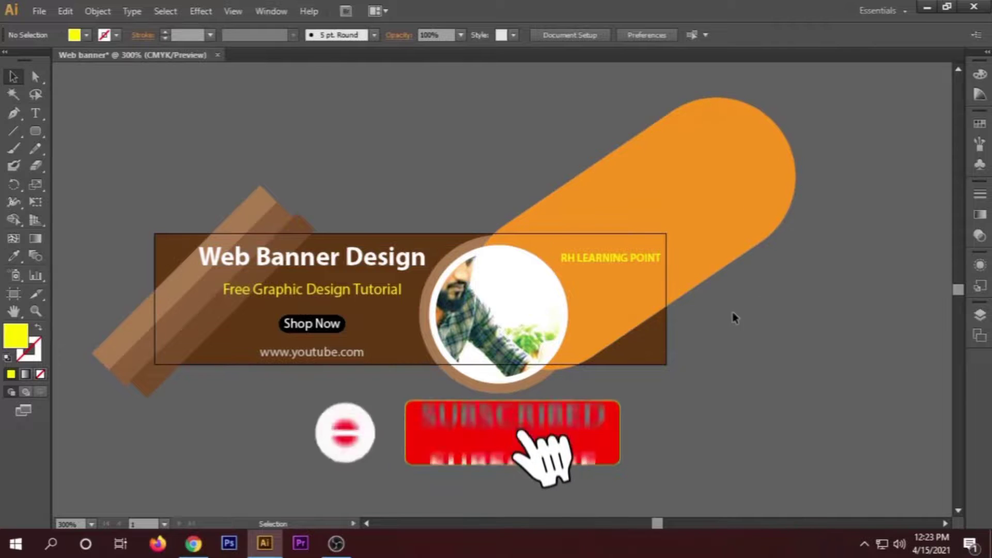
pyautogui.click(35, 136)
# Move the "RH LEARNING POINT" text slightly lower on the orange shape beside the photo.
pyautogui.click(15, 78)
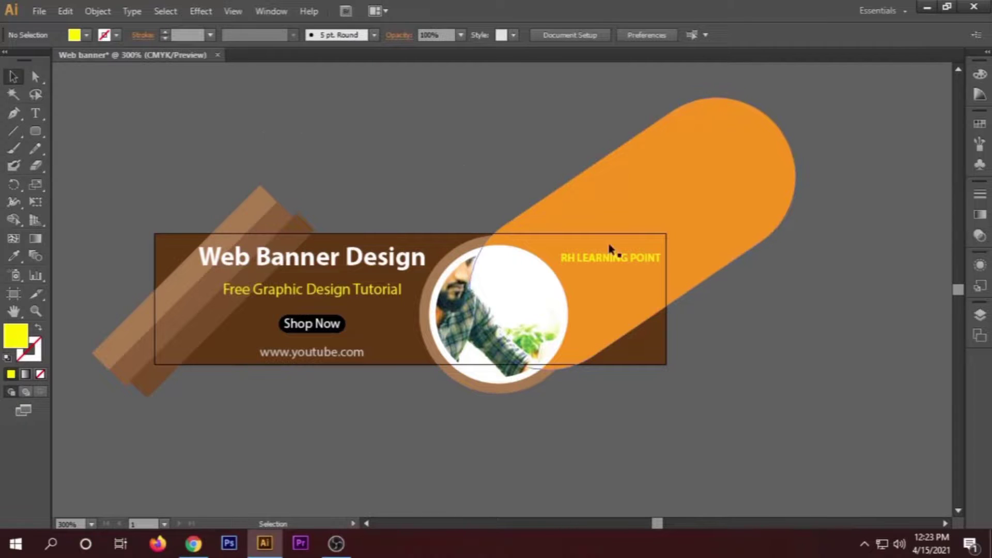
pyautogui.moveTo(621, 258); pyautogui.dragTo(622, 278)
pyautogui.click(730, 309)
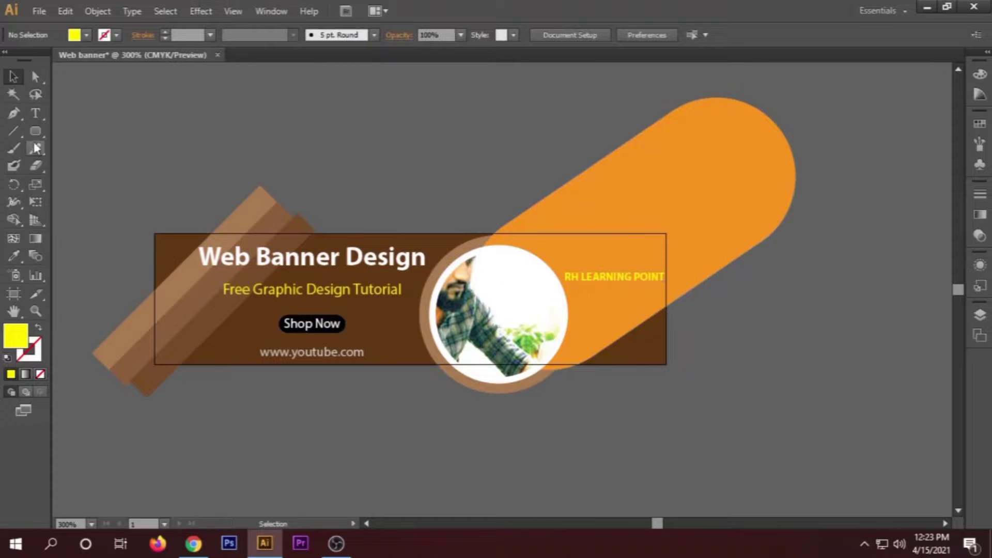
# Add the text "LOGO" in the empty area above the banner and fill it white.
pyautogui.click(35, 112)
pyautogui.click(457, 166)
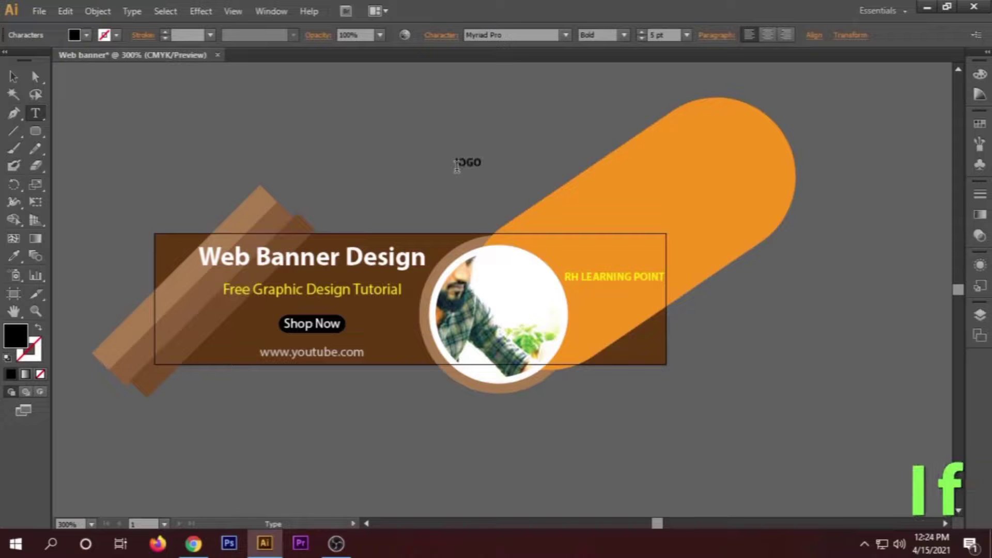
pyautogui.press('BackSpace')
pyautogui.press('BackSpace')
pyautogui.press('BackSpace')
pyautogui.write('LOGO')
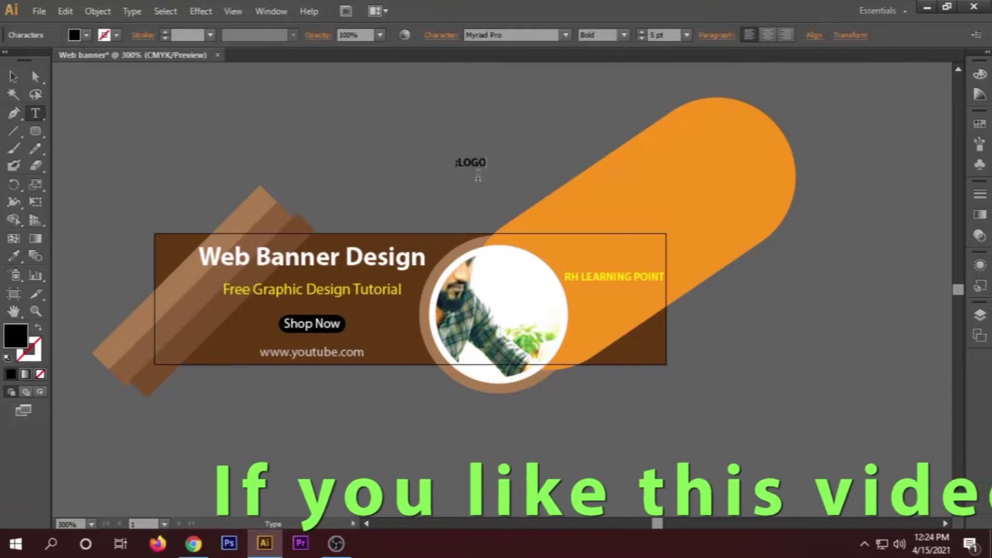
pyautogui.click(13, 77)
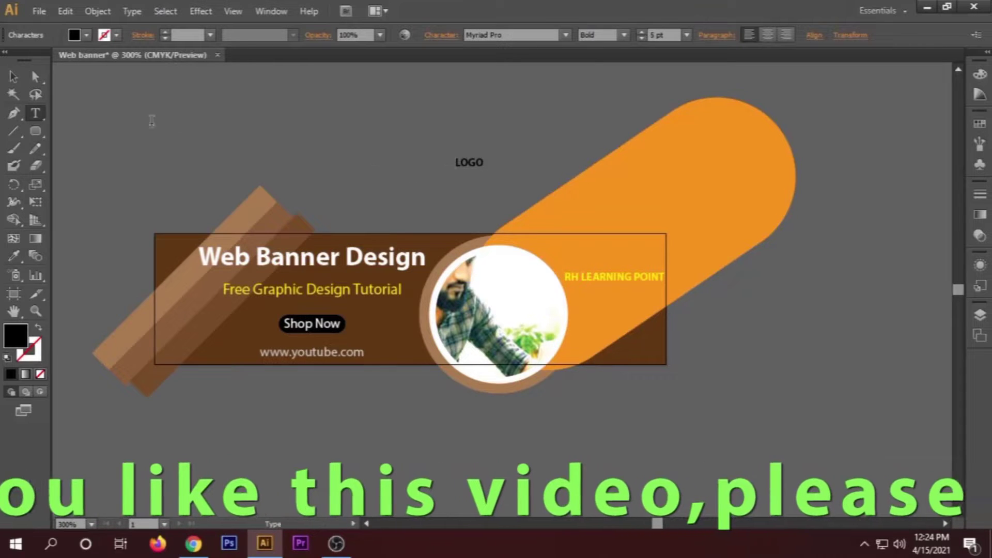
pyautogui.click(86, 34)
pyautogui.click(28, 59)
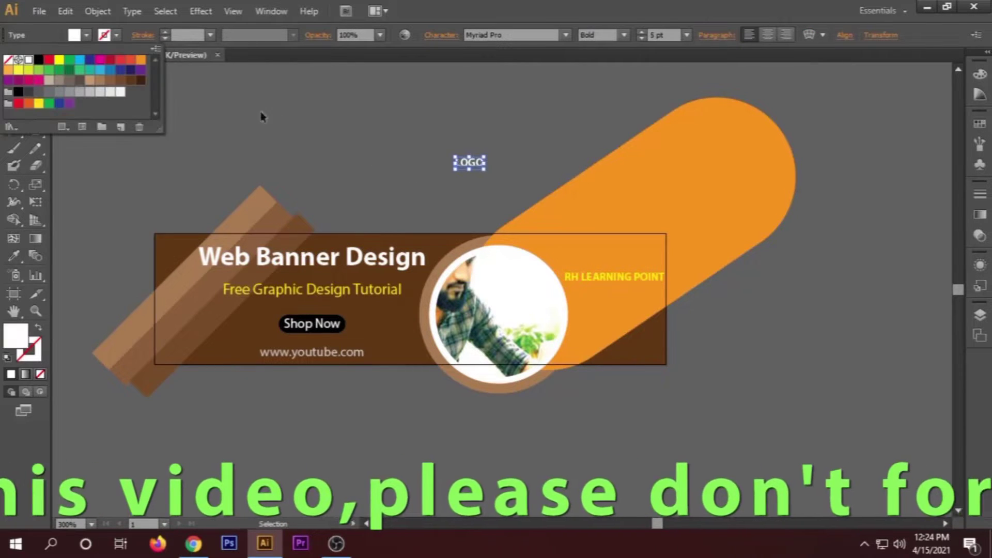
# Enlarge the "LOGO" text and place it directly above "RH LEARNING POINT" on the orange shape.
pyautogui.click(641, 31)
pyautogui.click(641, 32)
pyautogui.click(641, 31)
pyautogui.click(641, 32)
pyautogui.click(641, 31)
pyautogui.click(641, 32)
pyautogui.moveTo(508, 160); pyautogui.dragTo(617, 258)
pyautogui.click(566, 147)
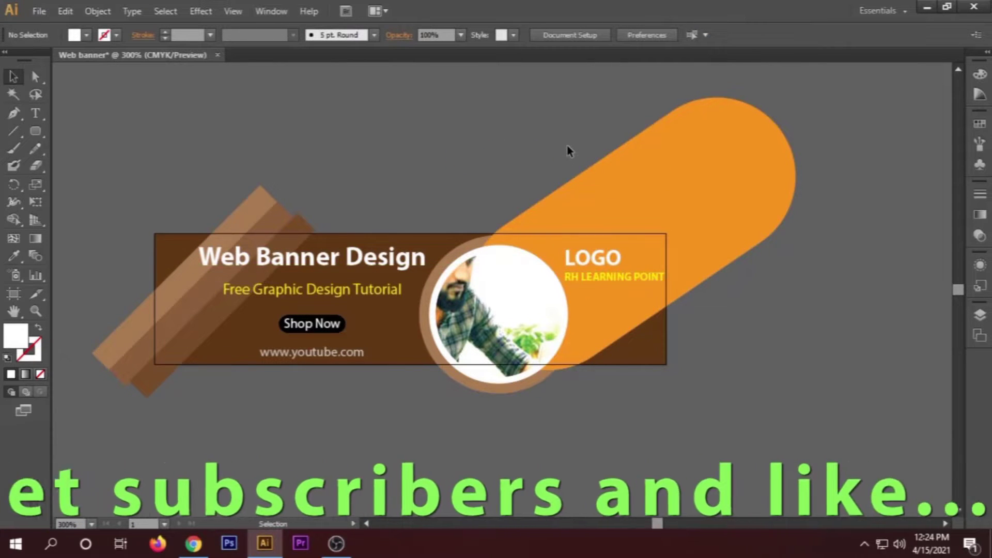
# Nudge the "LOGO" text about 0.5 px left to line it up with "RH LEARNING POINT".
pyautogui.scroll(3, 587, 257)
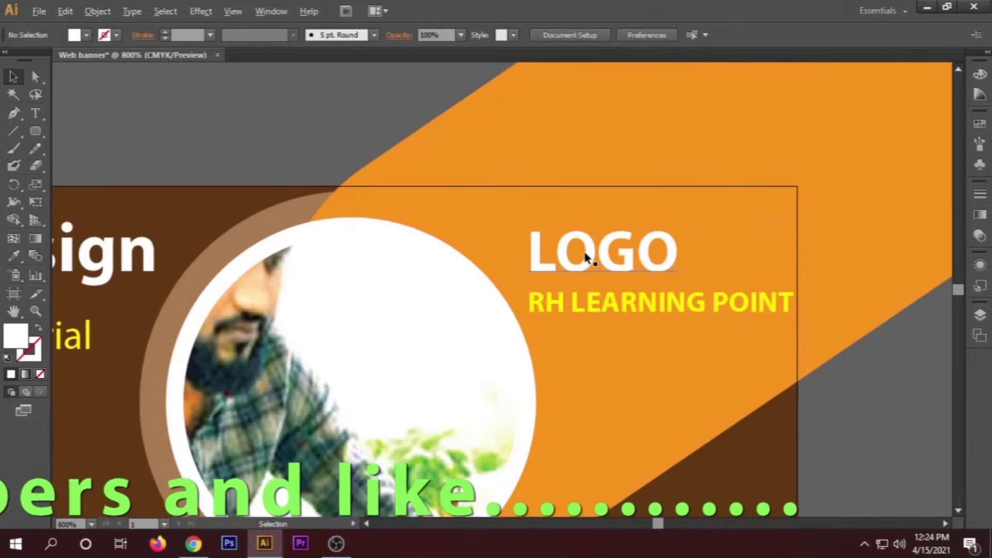
pyautogui.click(584, 253)
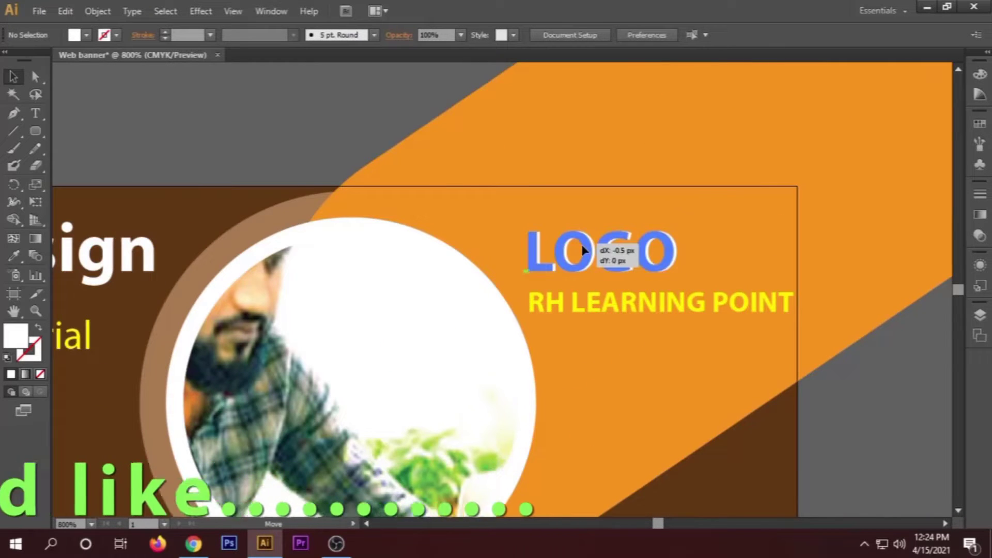
pyautogui.click(315, 124)
pyautogui.scroll(-2, 336, 137)
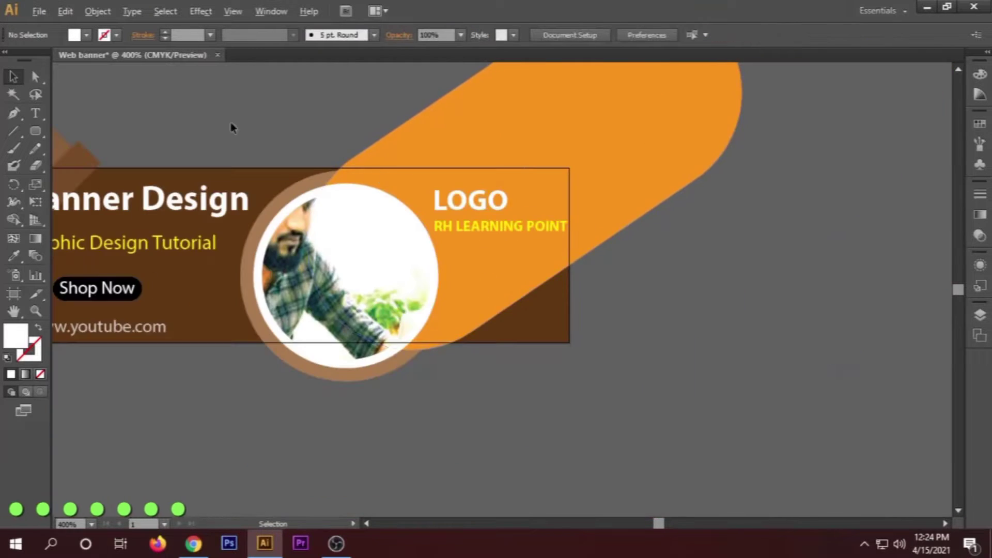
# Select all of the banner artwork, including the overhanging shapes, and group it.
pyautogui.moveTo(659, 523); pyautogui.dragTo(656, 529)
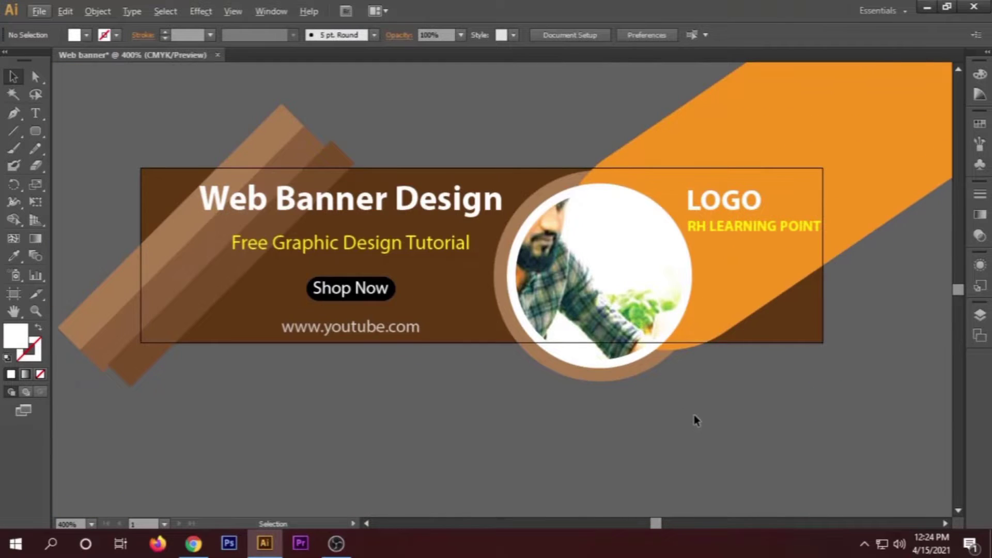
pyautogui.scroll(-1, 832, 362)
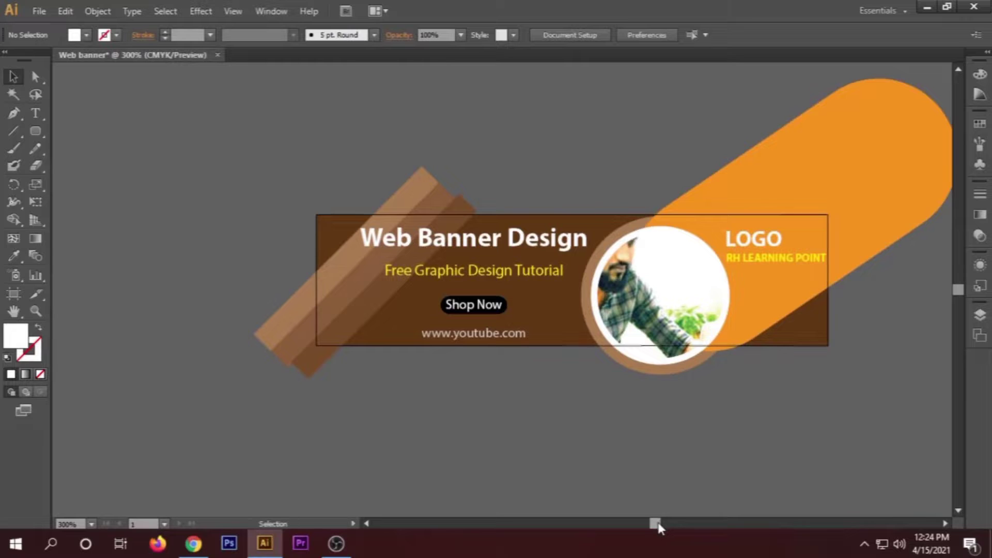
pyautogui.moveTo(658, 527); pyautogui.dragTo(660, 527)
pyautogui.moveTo(532, 327); pyautogui.dragTo(758, 367)
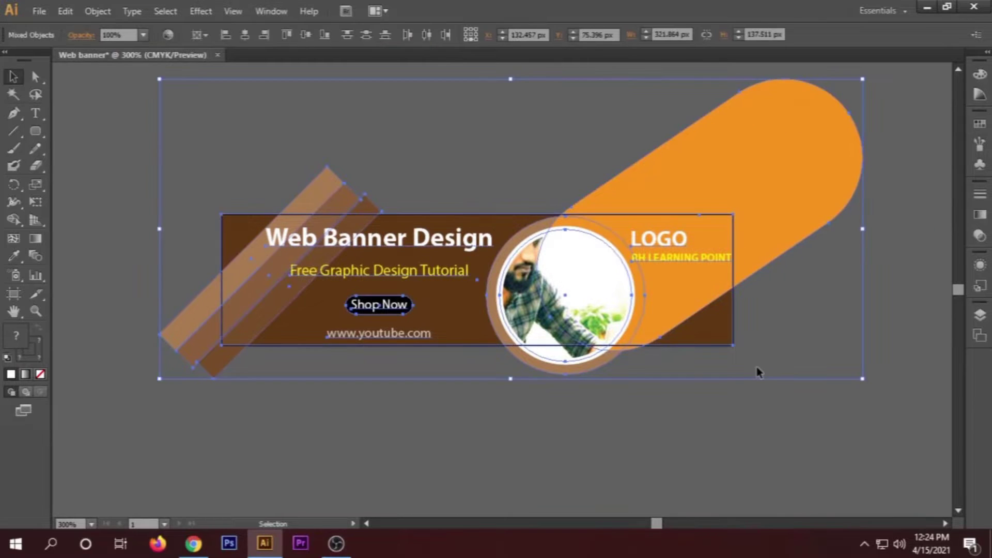
pyautogui.hotkey('ctrl', 'g')
pyautogui.click(119, 107)
# Draw a white rectangle that exactly covers the banner's artboard.
pyautogui.click(36, 130)
pyautogui.moveTo(36, 133); pyautogui.dragTo(57, 133)
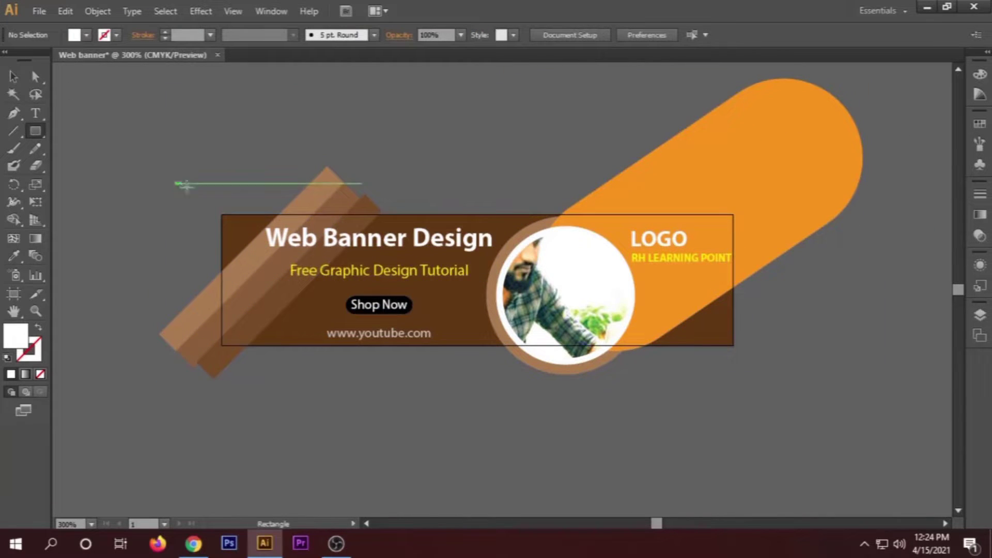
pyautogui.moveTo(221, 215); pyautogui.dragTo(737, 345)
pyautogui.press('v')
pyautogui.click(101, 92)
# Make a clipping mask from the white rectangle and all artwork to trim the shapes to the banner.
pyautogui.hotkey('ctrl', 'a')
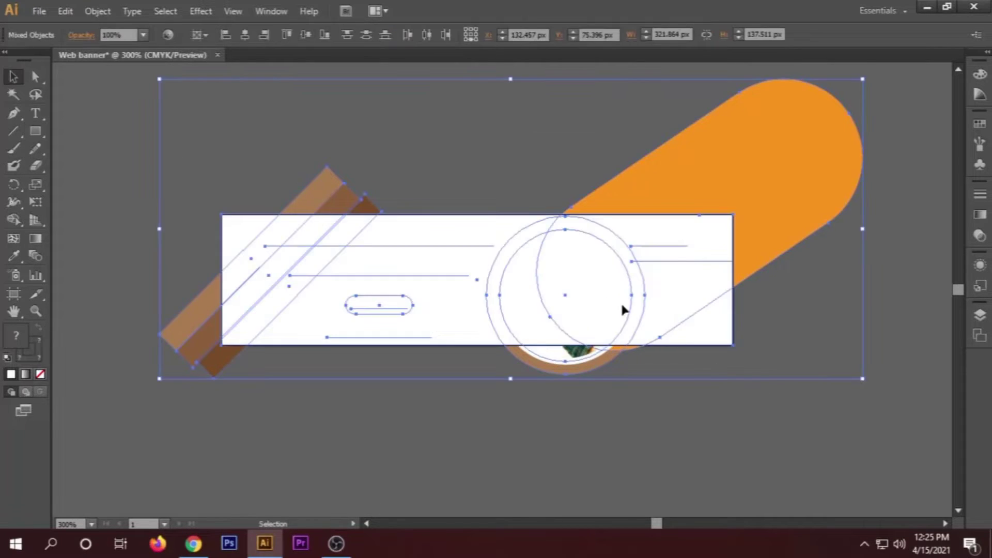
pyautogui.rightClick(590, 288)
pyautogui.click(632, 372)
pyautogui.click(746, 387)
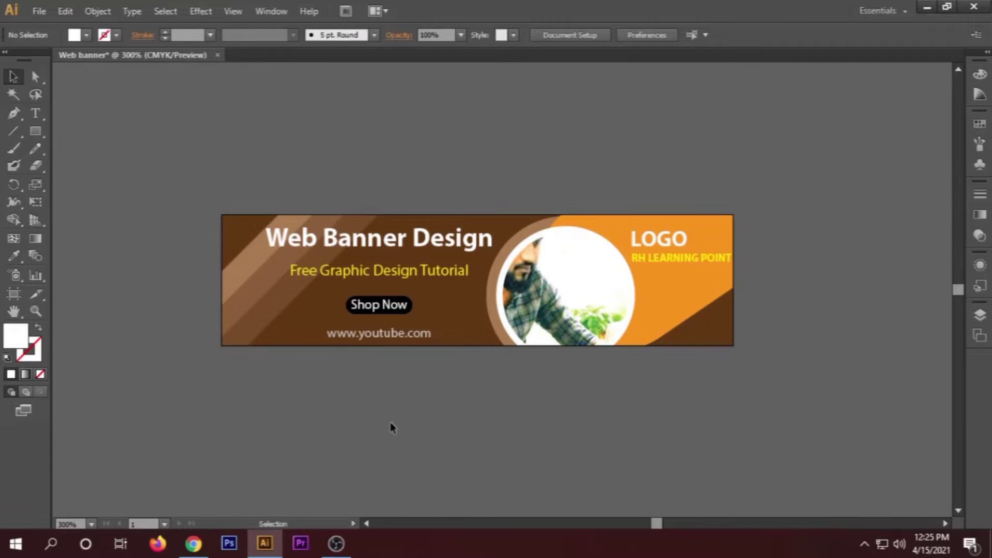
# Start saving the banner under Save As and browse to the "Work file" folder on New Volume (F:).
pyautogui.click(39, 11)
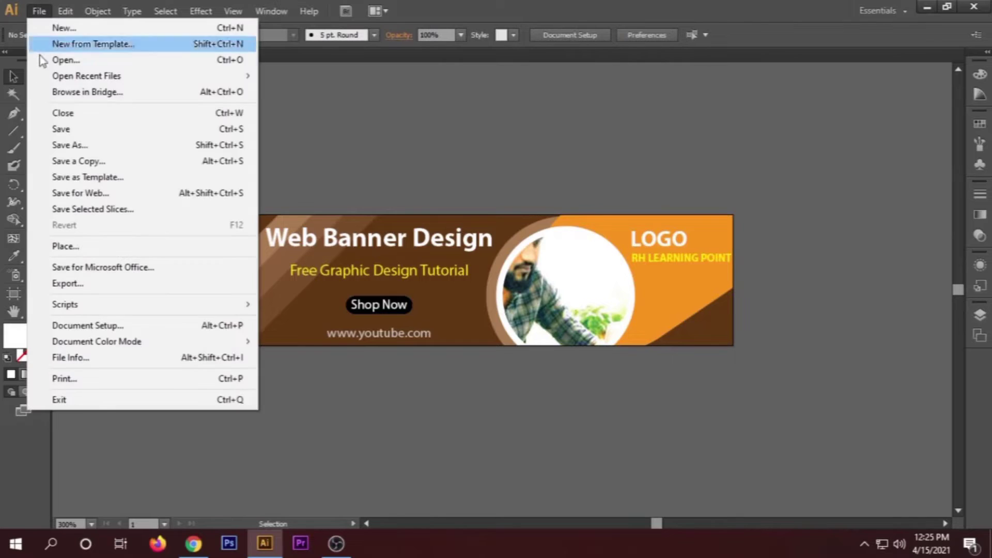
pyautogui.click(133, 147)
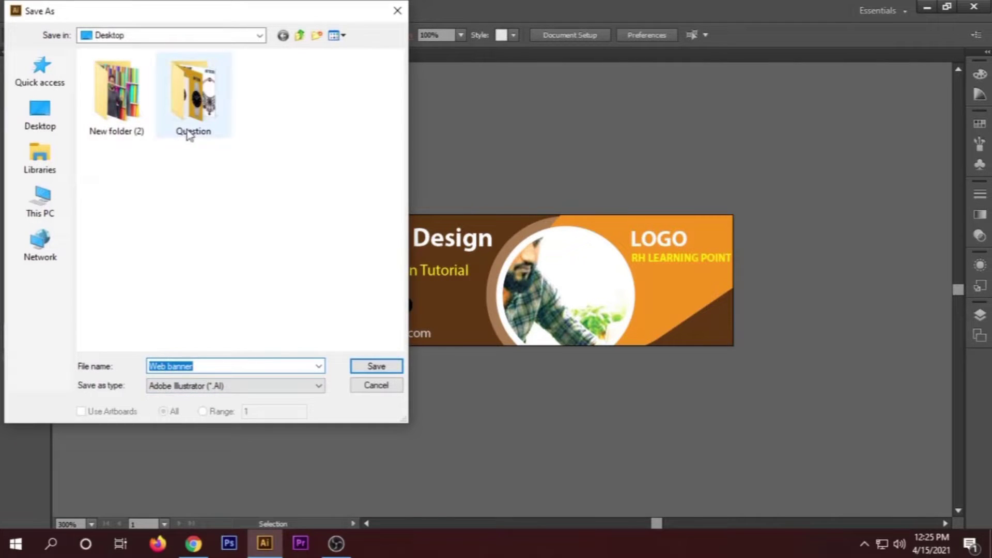
pyautogui.click(58, 125)
pyautogui.click(56, 197)
pyautogui.scroll(-5, 210, 297)
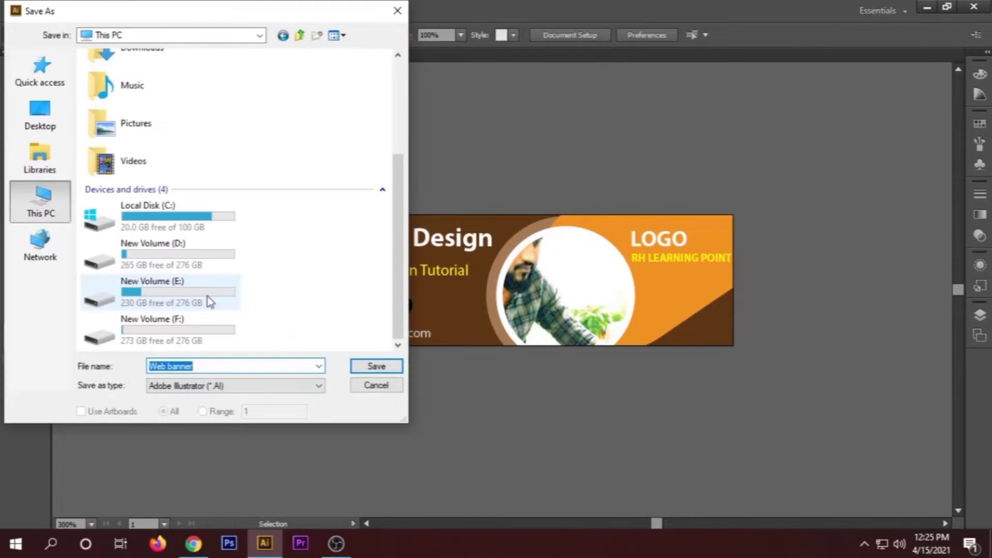
pyautogui.doubleClick(202, 317)
pyautogui.doubleClick(343, 104)
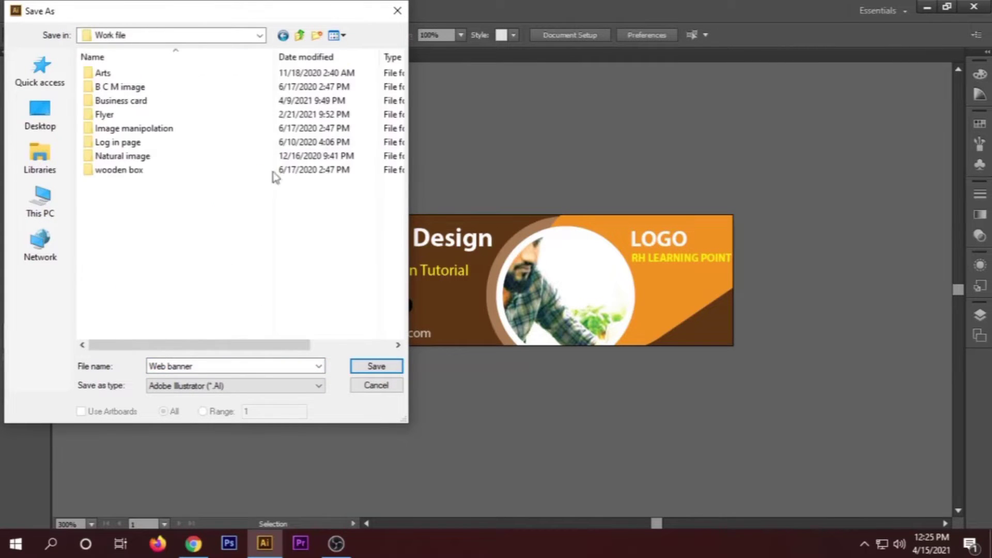
# Create a folder named "Web Banner" and save the document in it as the Illustrator CS6 file "Web banner".
pyautogui.rightClick(167, 243)
pyautogui.moveTo(266, 381)
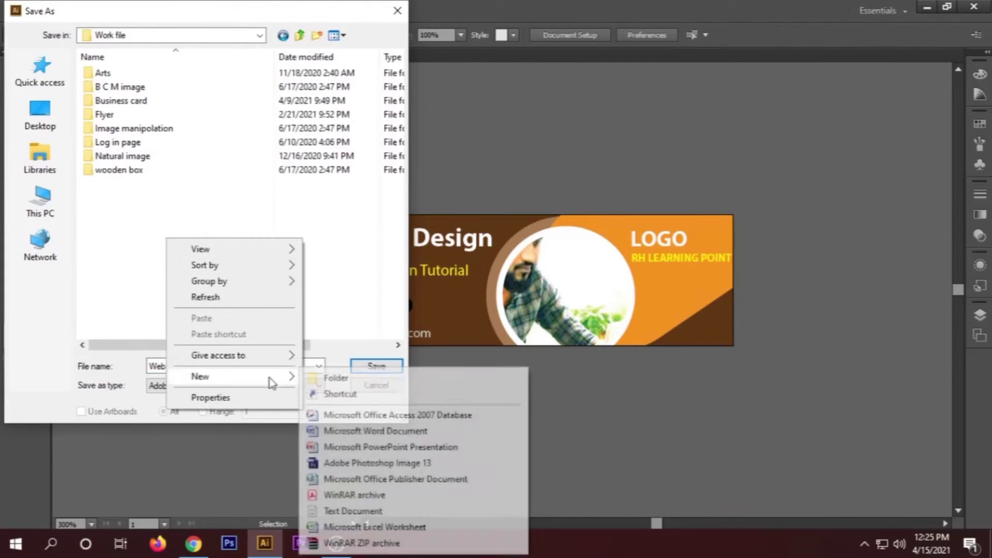
pyautogui.click(331, 376)
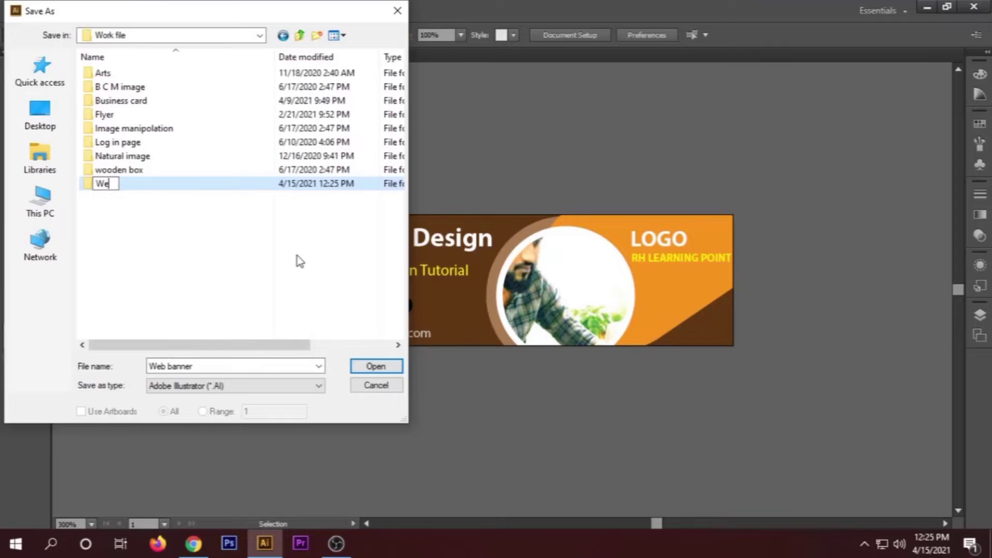
pyautogui.write('Web Banner')
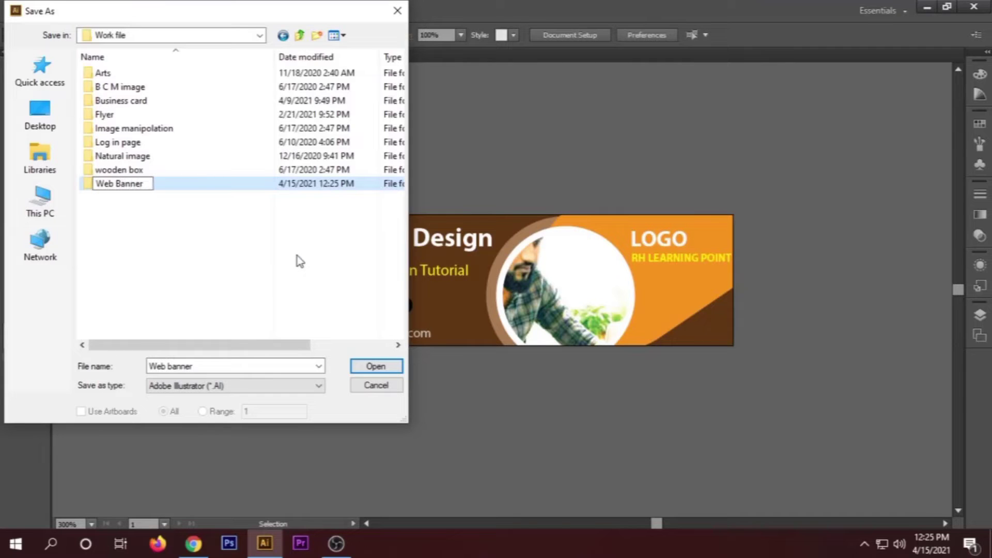
pyautogui.press('Return')
pyautogui.doubleClick(164, 184)
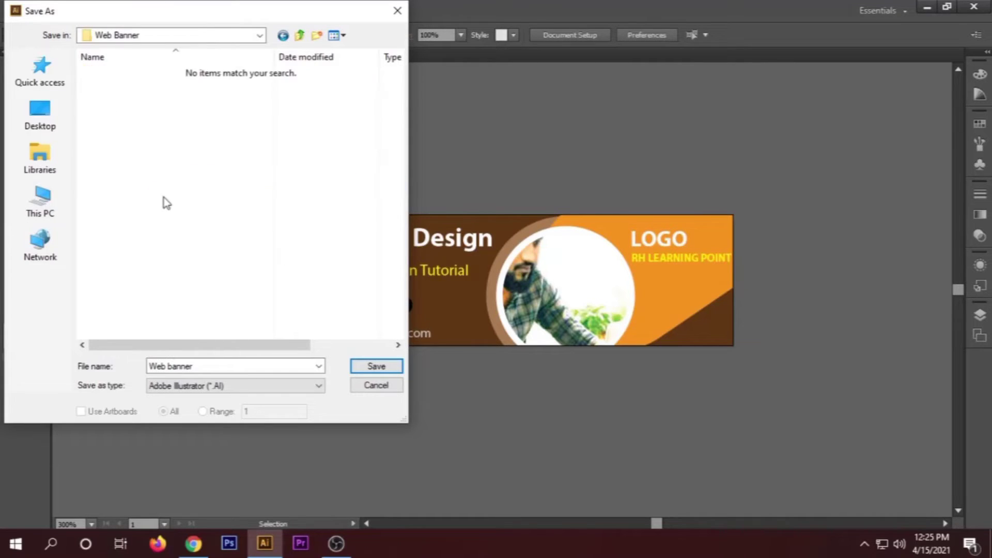
pyautogui.click(377, 366)
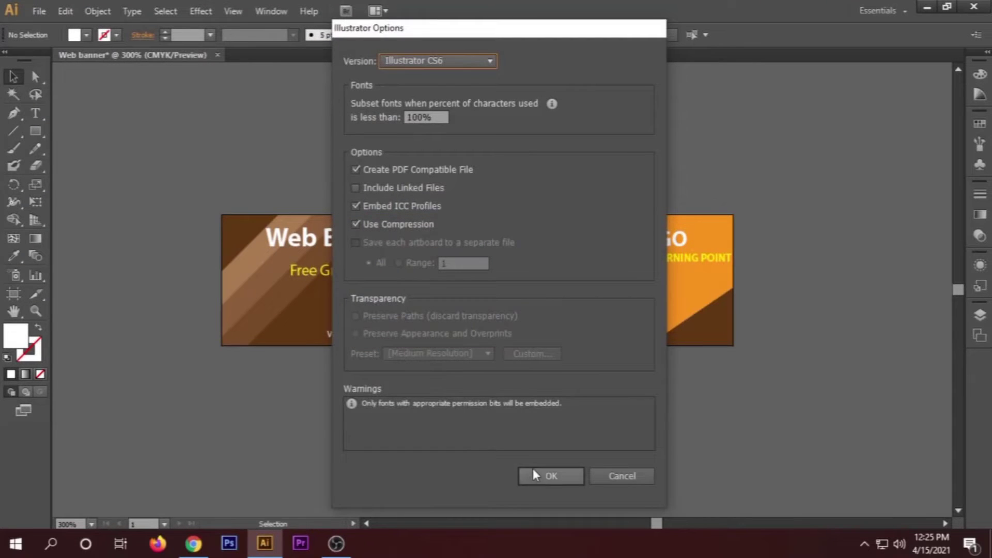
pyautogui.click(533, 475)
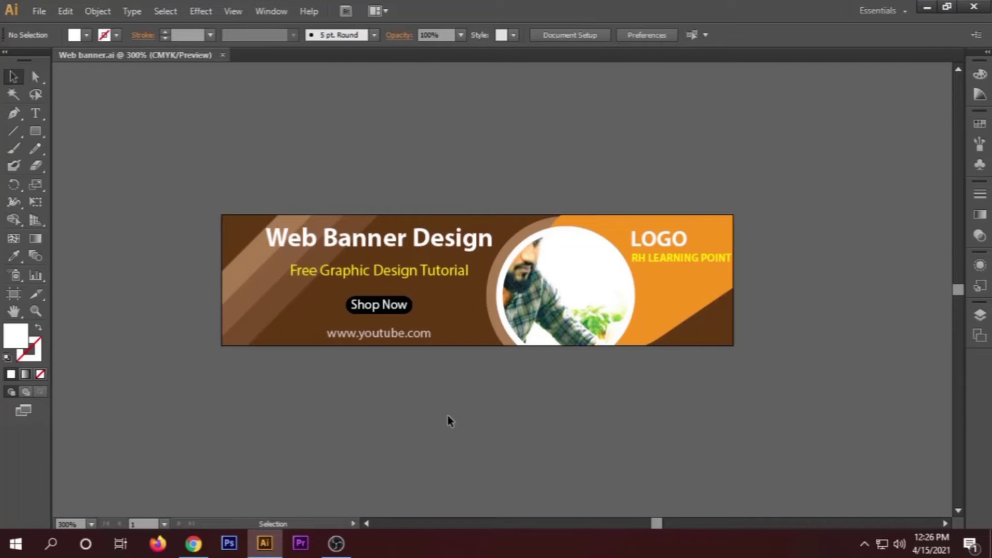
# Export the banner to the Desktop as the JPEG file "Web banner.jpg".
pyautogui.click(39, 11)
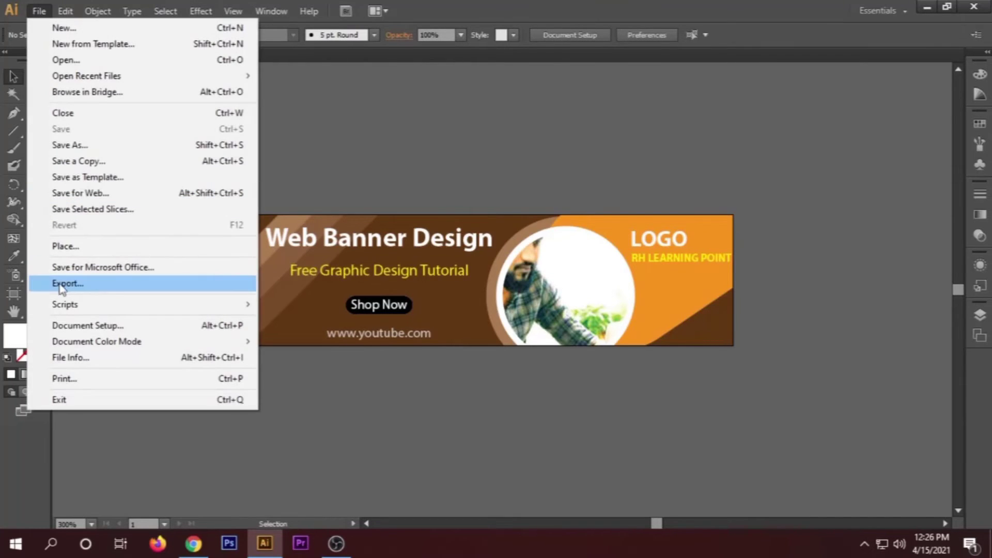
pyautogui.click(191, 287)
pyautogui.click(286, 386)
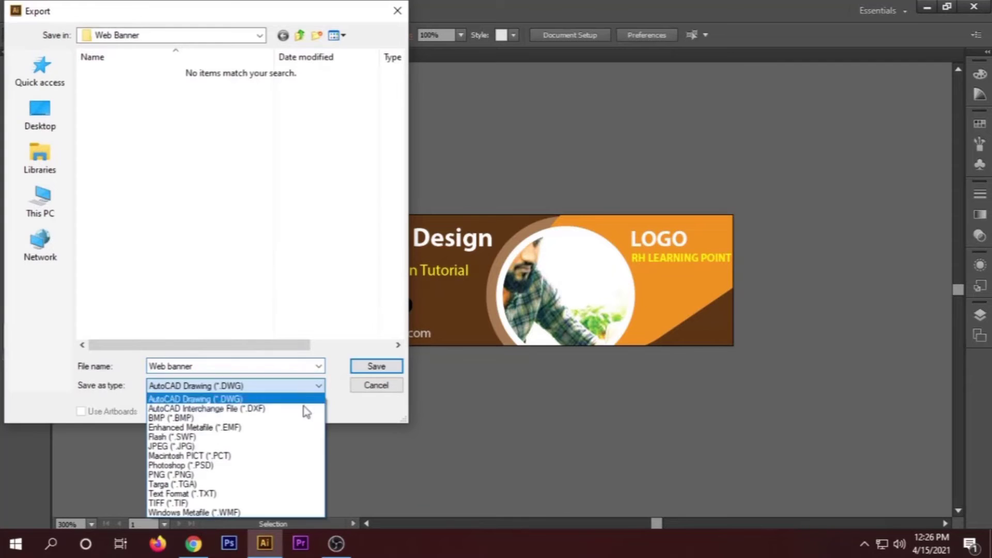
pyautogui.click(220, 446)
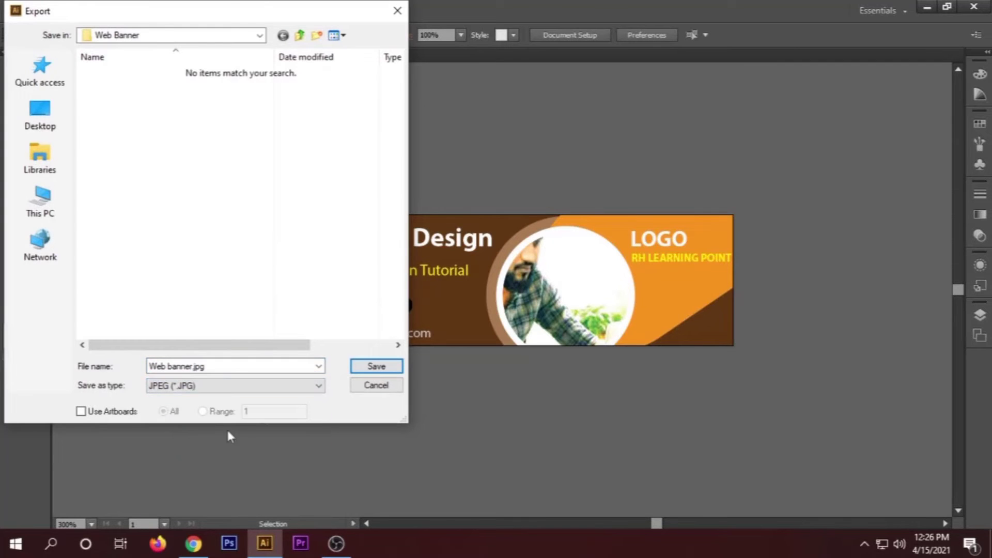
pyautogui.click(51, 120)
pyautogui.click(377, 366)
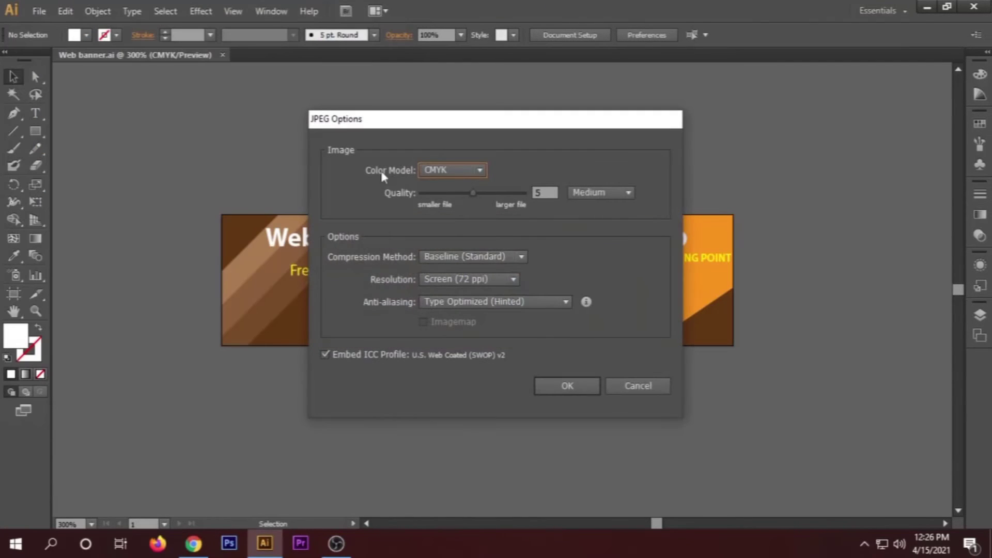
# Set the JPEG export's color model to RGB.
pyautogui.click(481, 170)
pyautogui.click(449, 187)
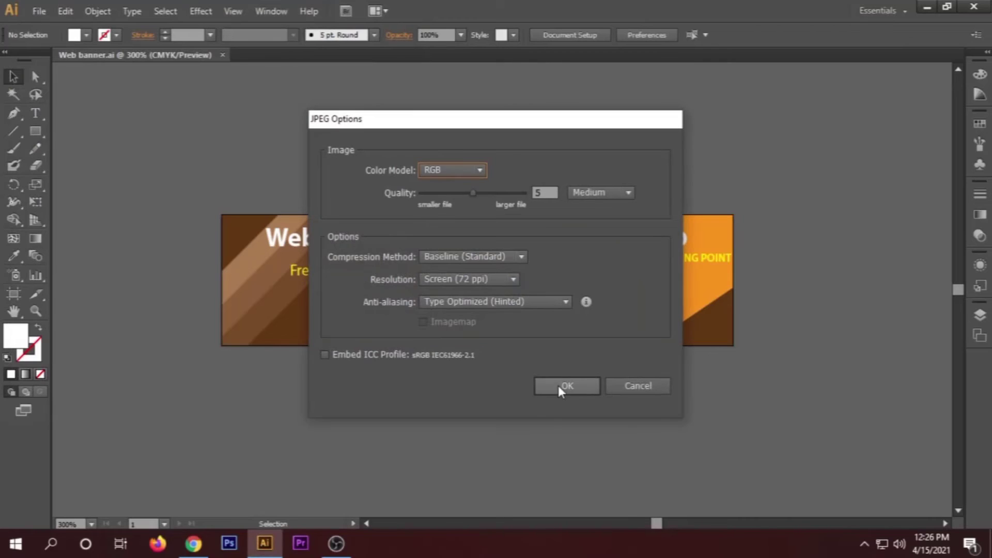